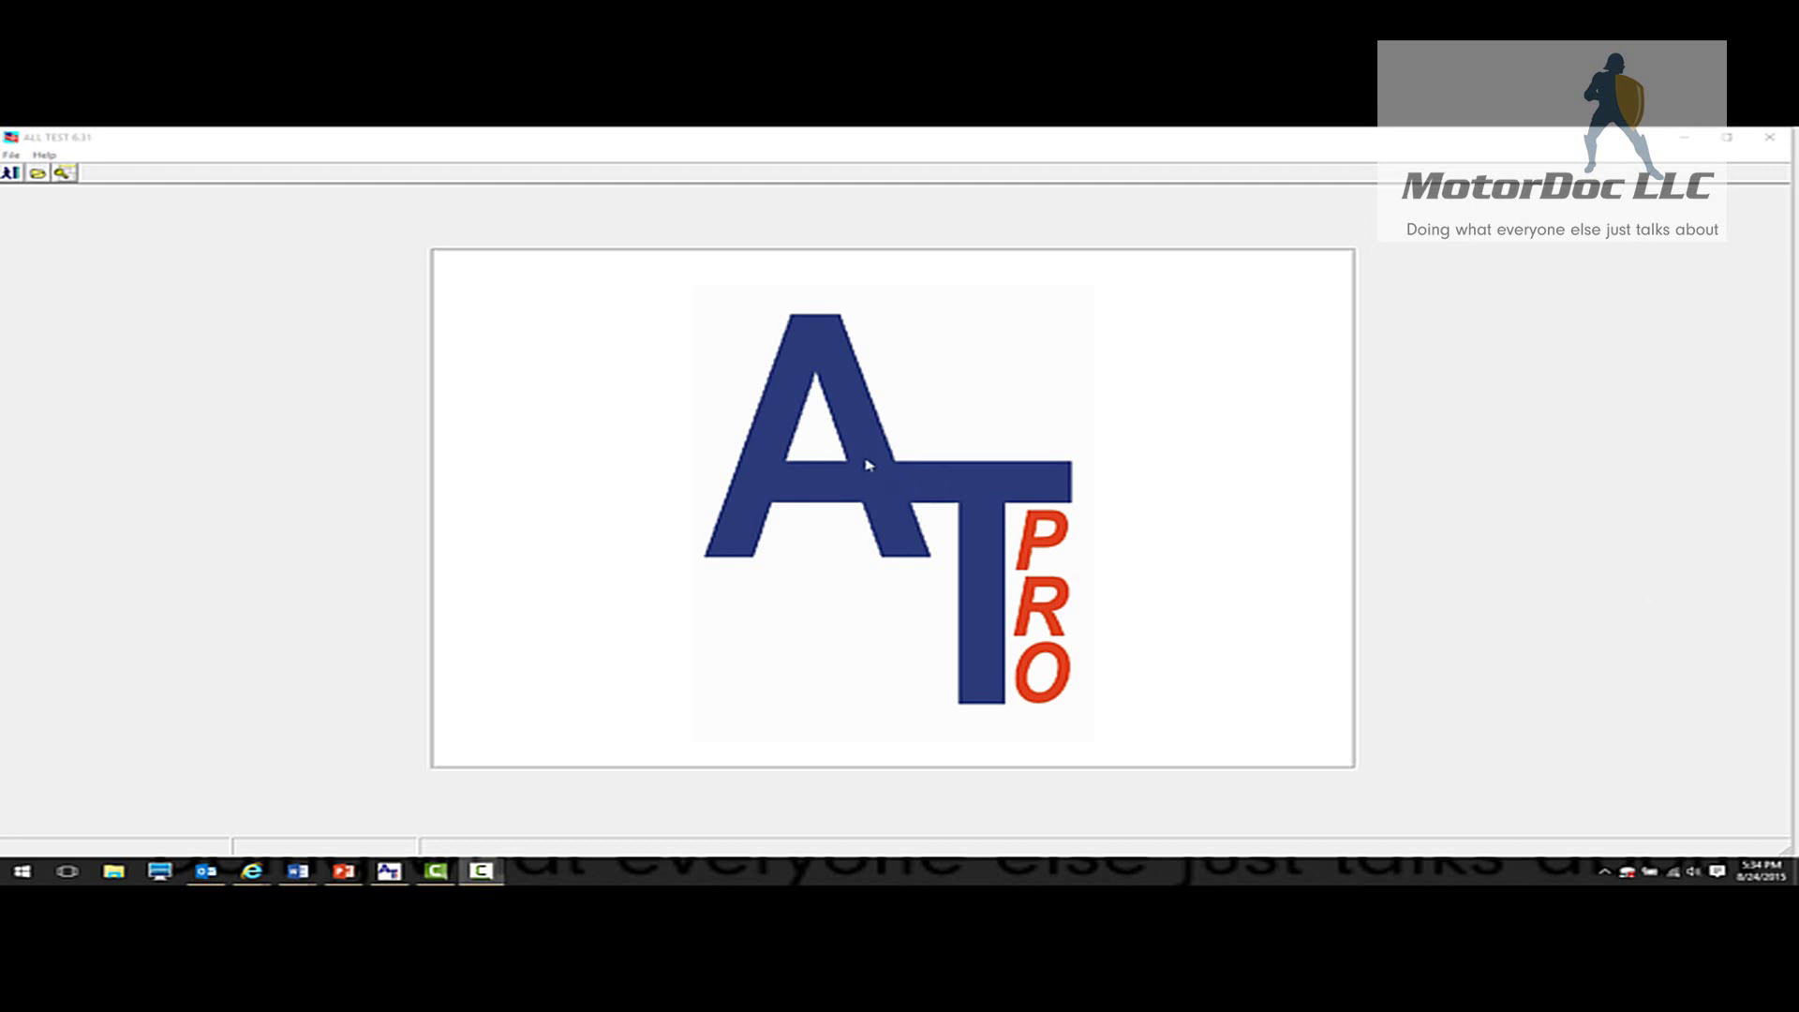
Open ArcelorMittal's EBH EAST test folder and show MTR_000(LD) details: 1000 HP, 885 RPM, 2400 V
left_click(38, 172)
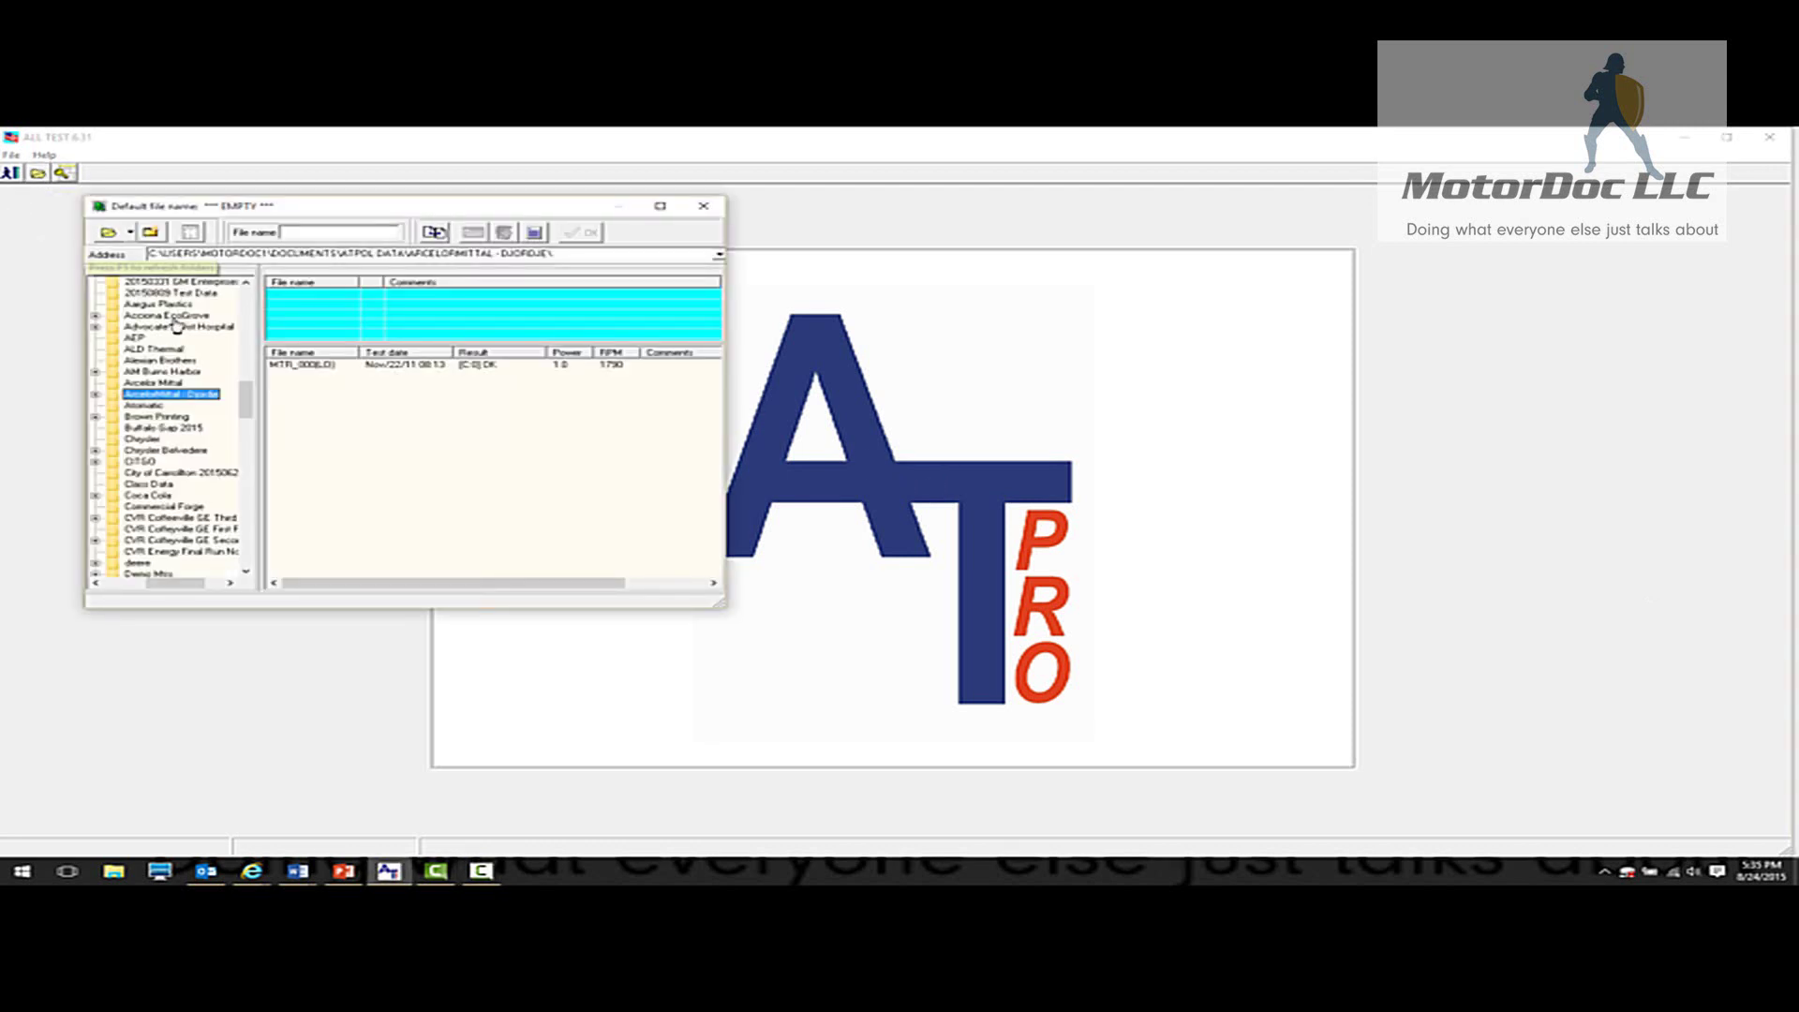
left_click(96, 394)
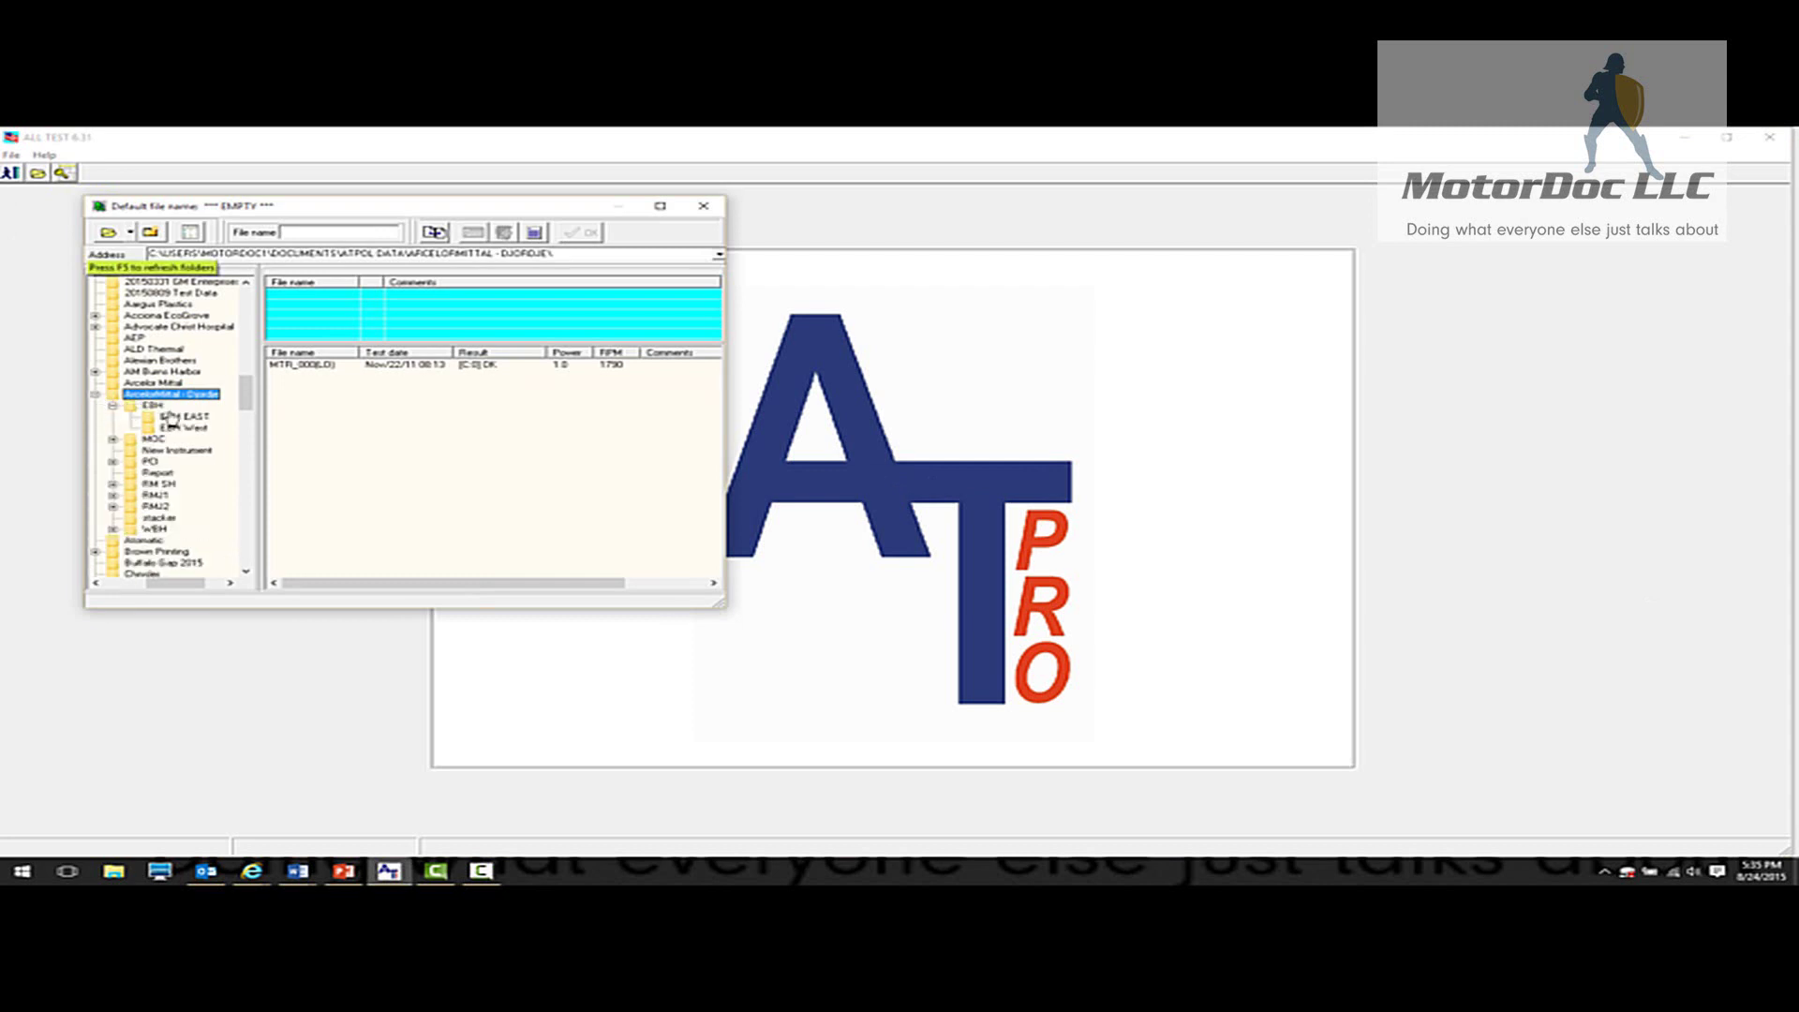
left_click_drag(199, 587, 188, 586)
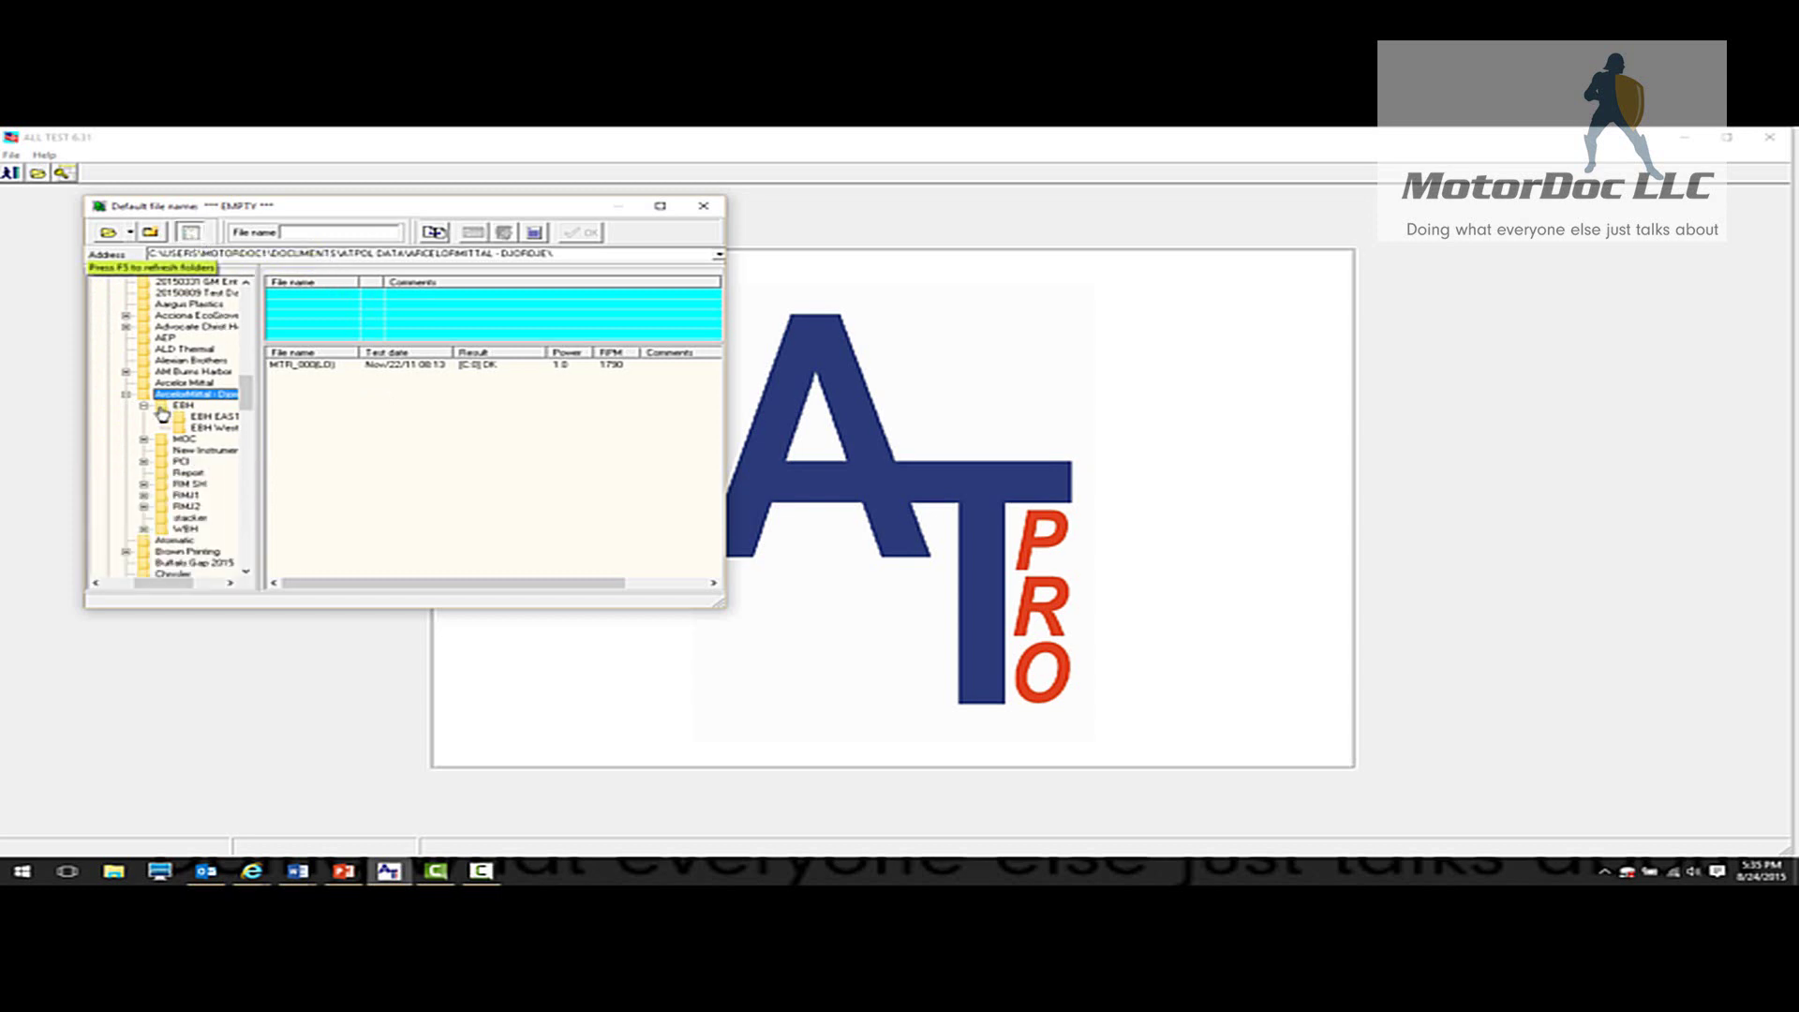
left_click(190, 419)
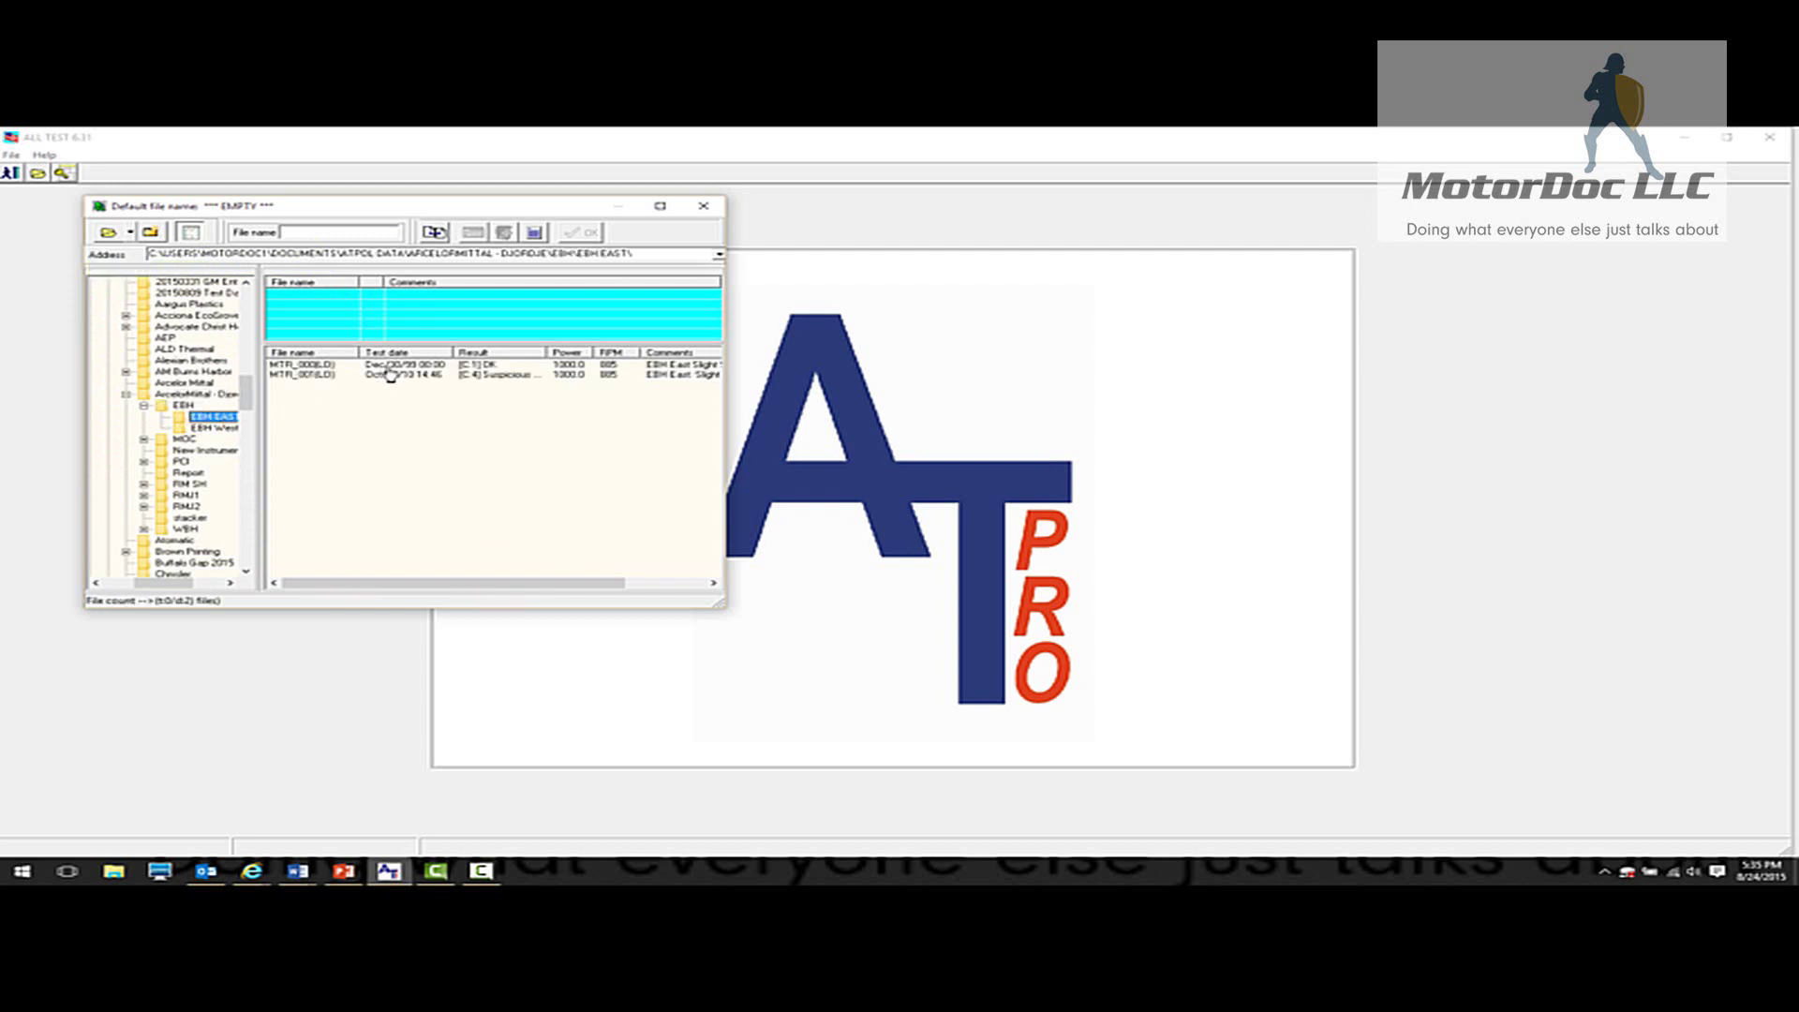
left_click(386, 366)
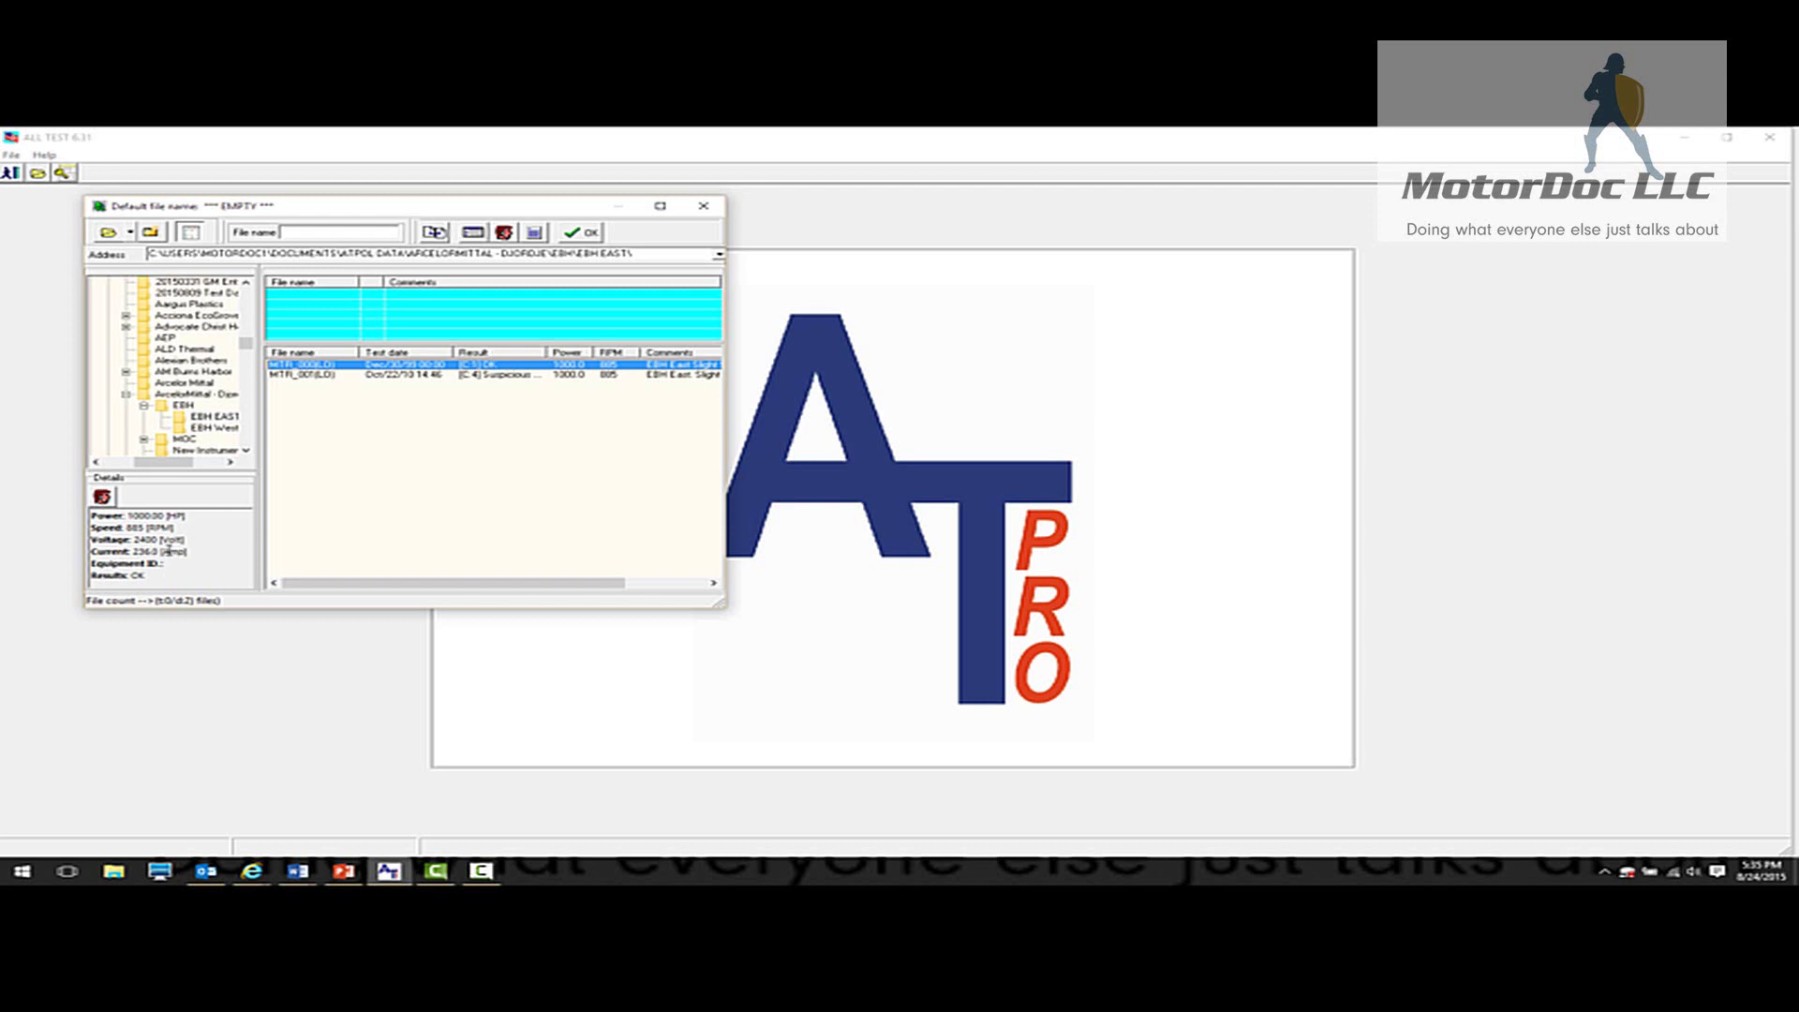
Review the MTR_001(LD) test, hide its details, and return to ArcelorMittal with EBH collapsed
left_click(397, 375)
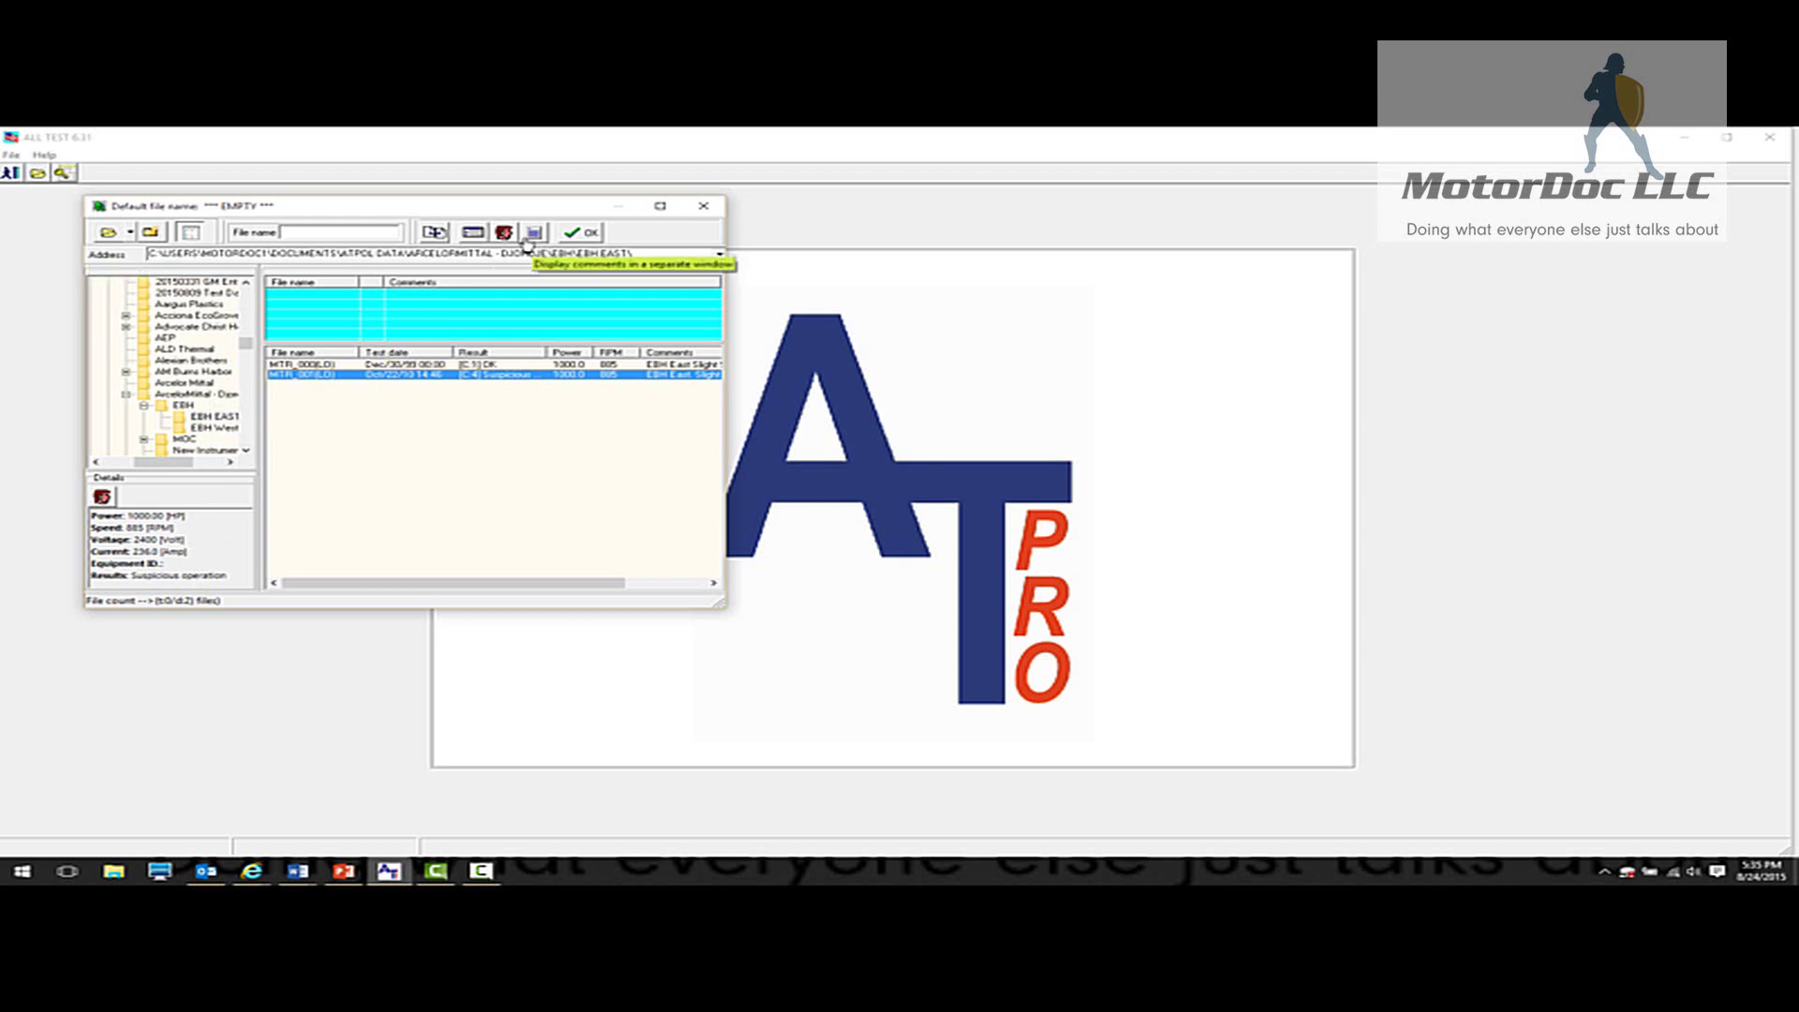
left_click(188, 239)
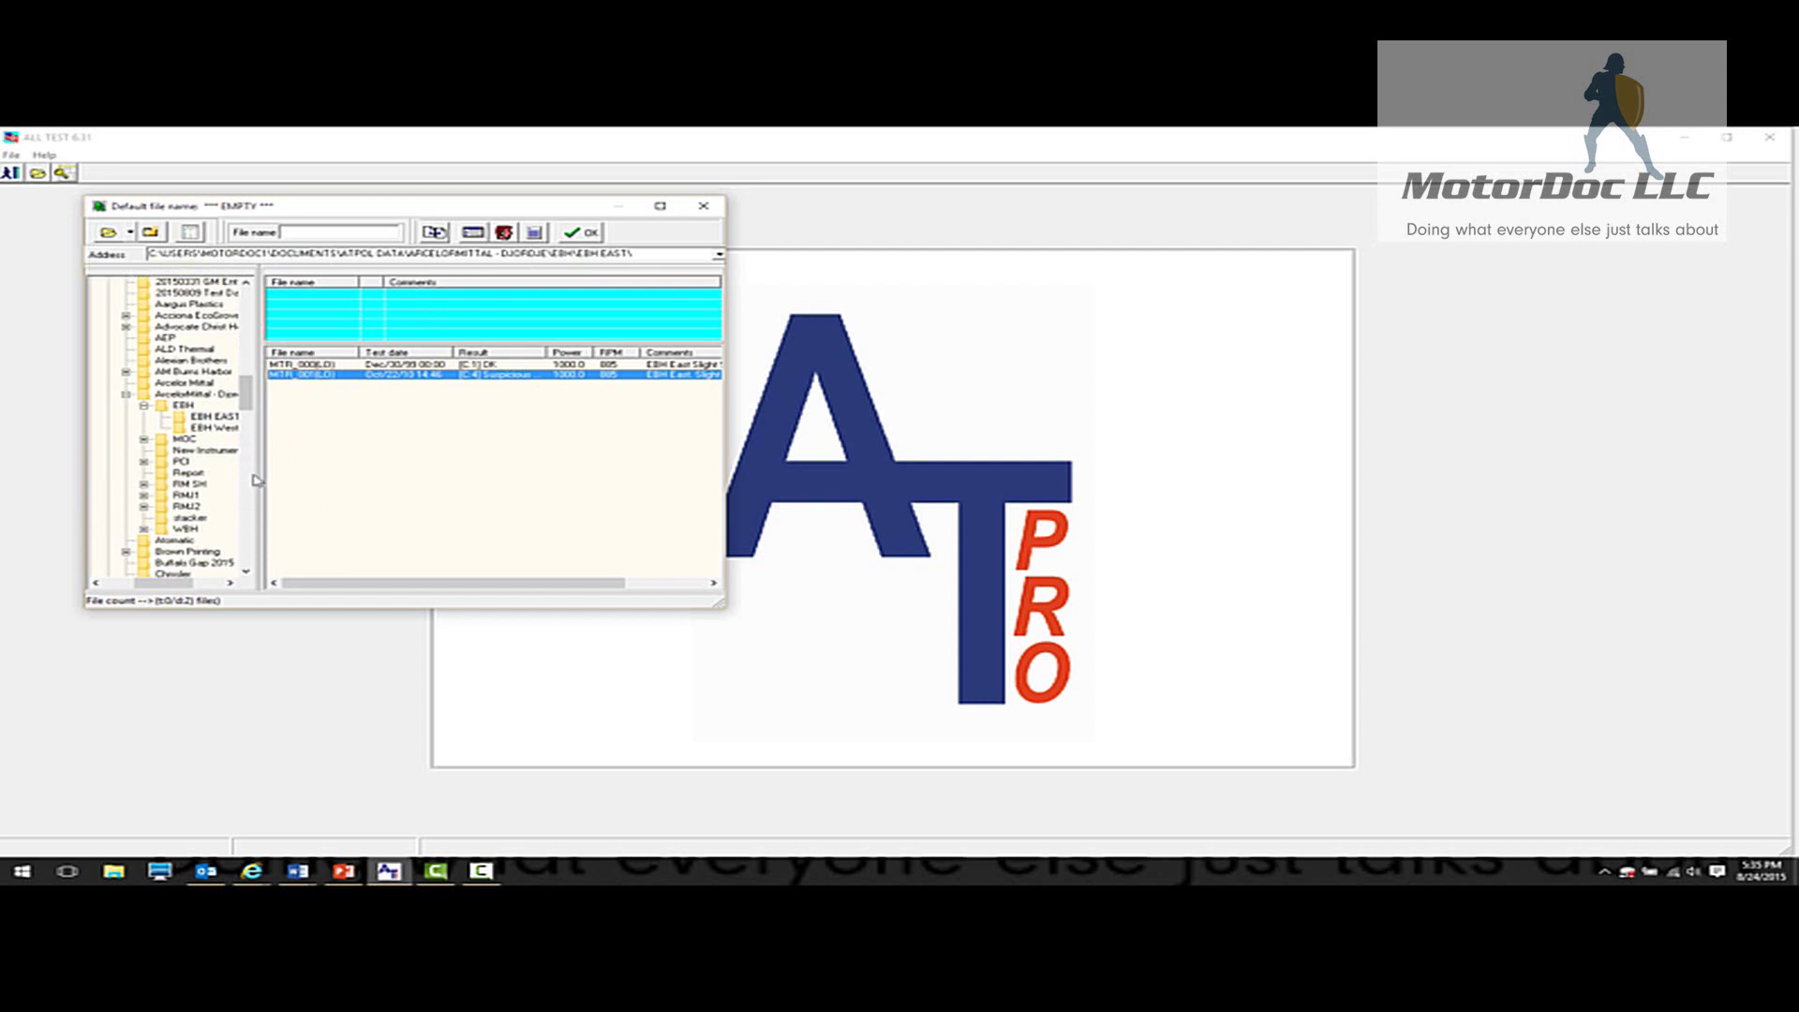
left_click(199, 395)
left_click(144, 406)
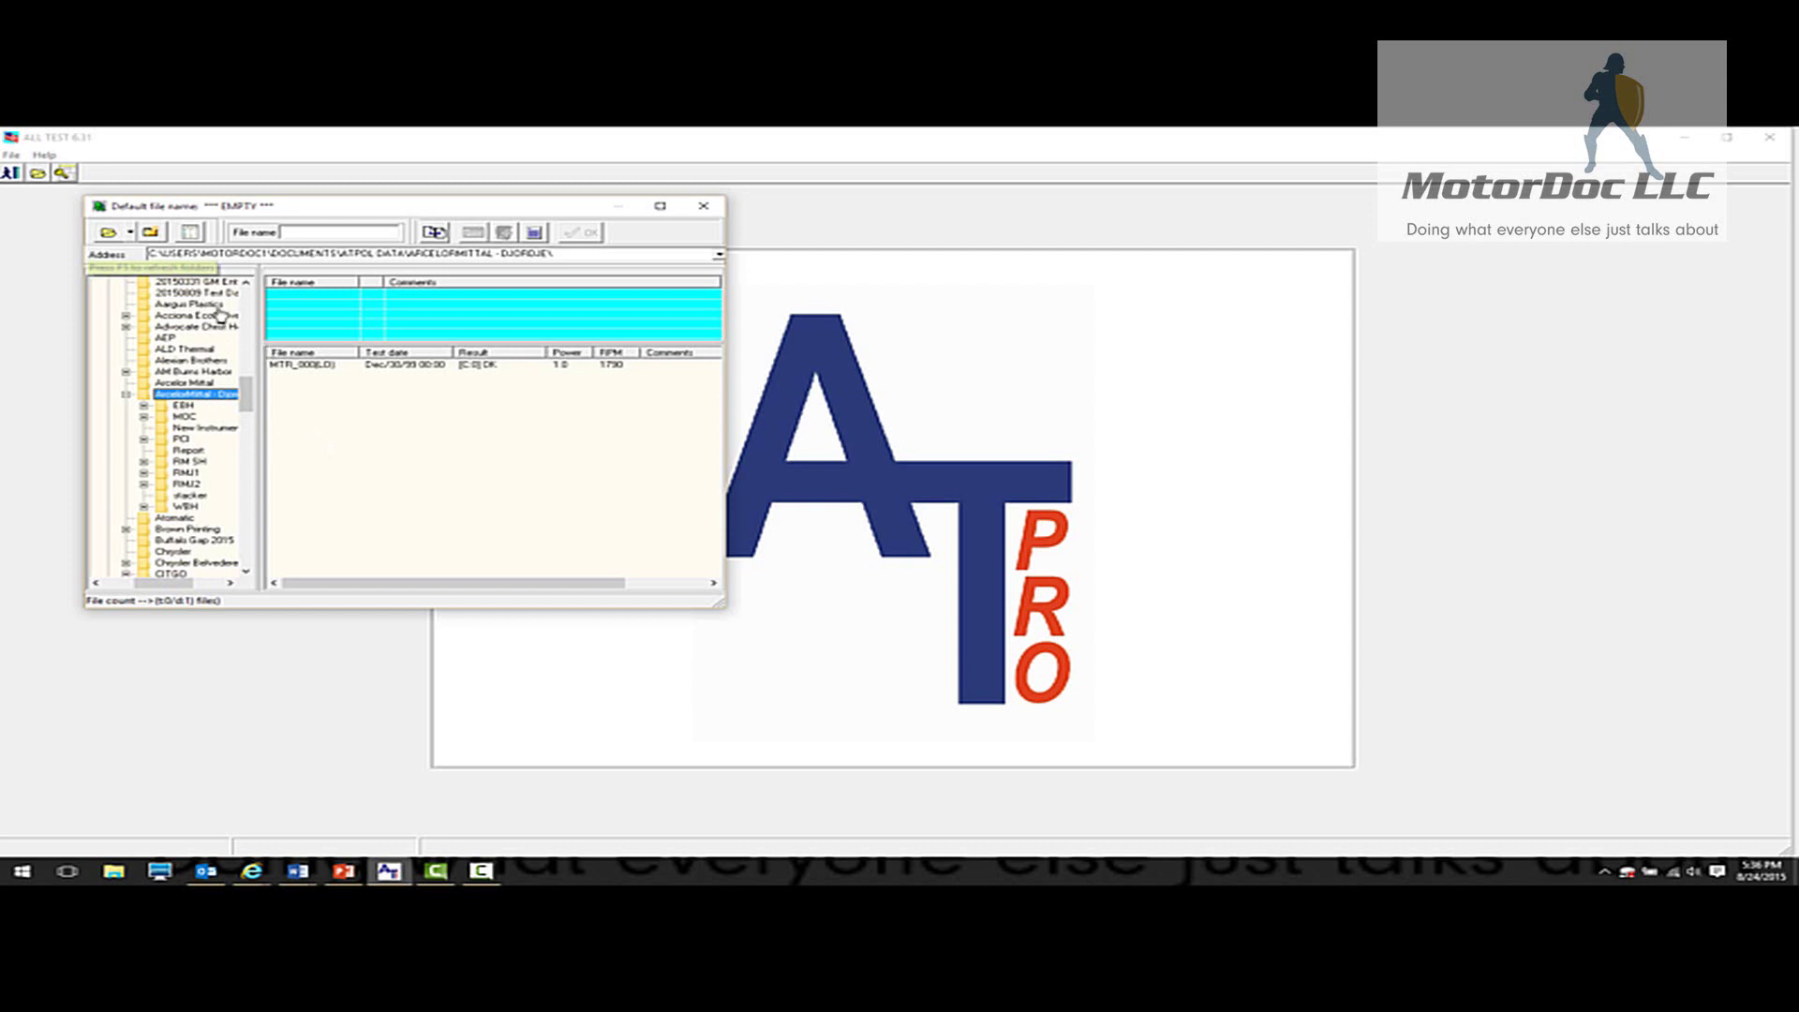
Close the file browser and build a 36-record test database from the ArcelorMittal folder
left_click(704, 205)
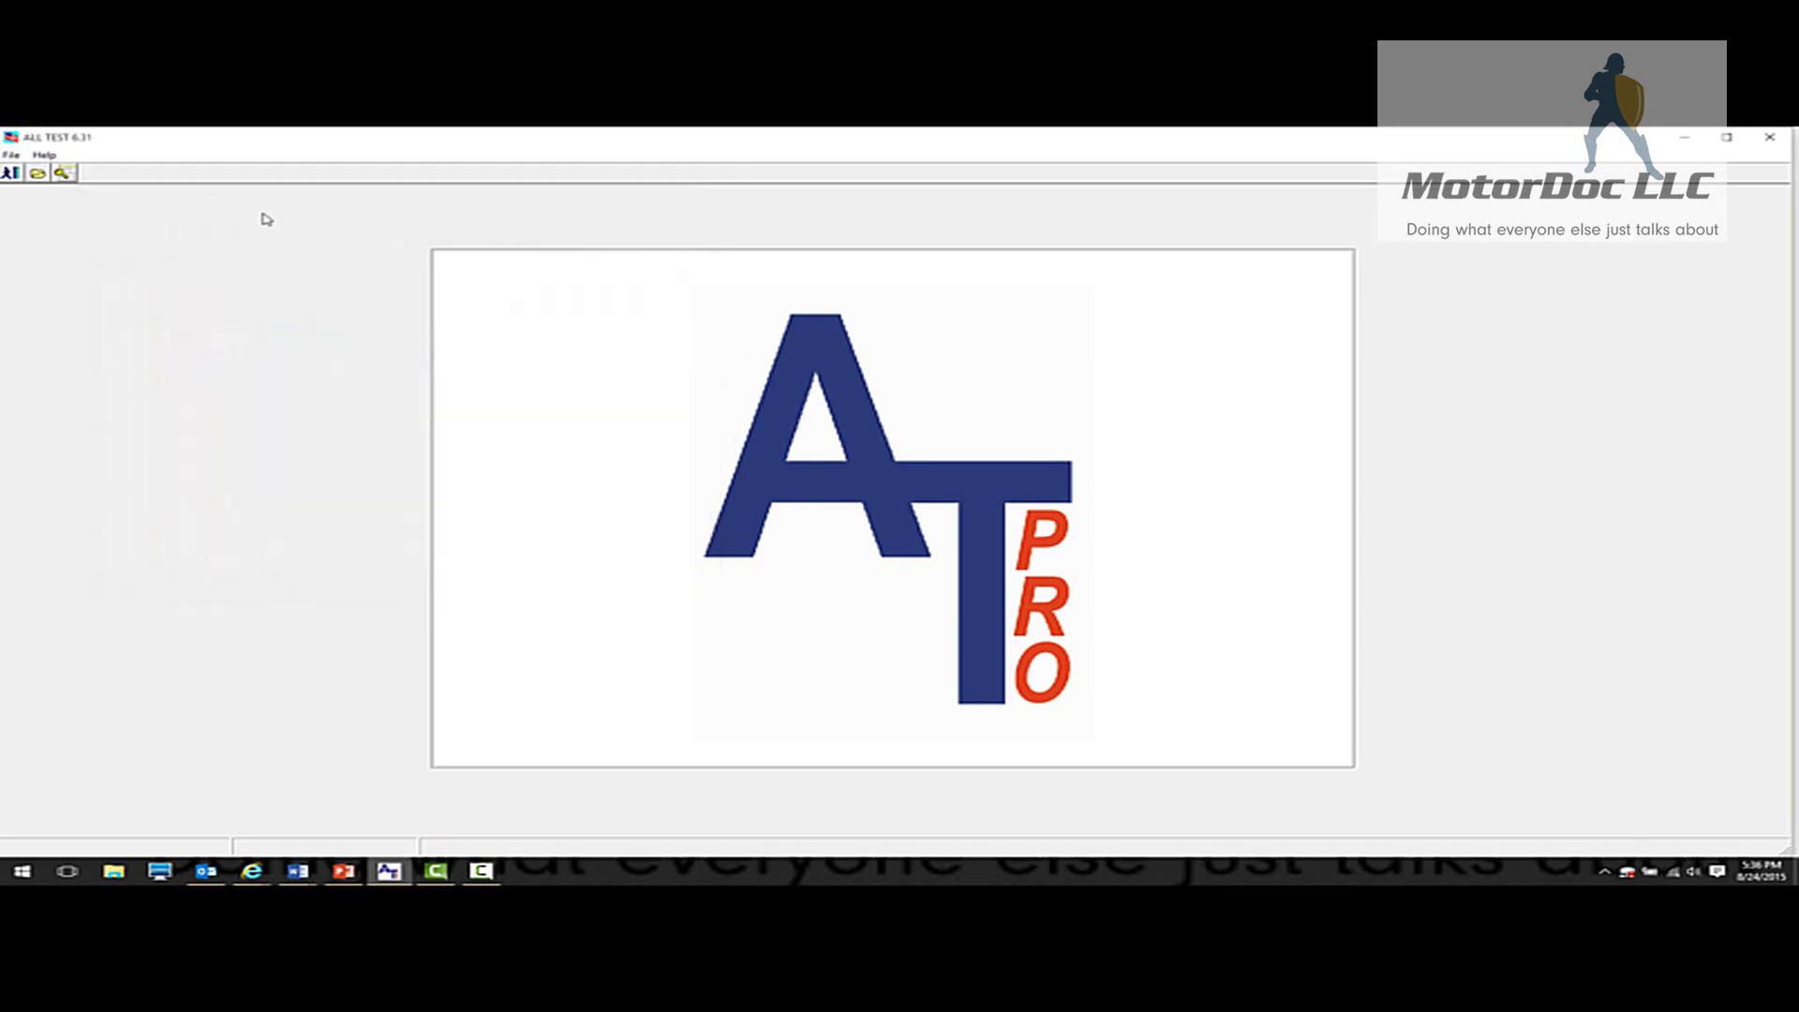
left_click(64, 174)
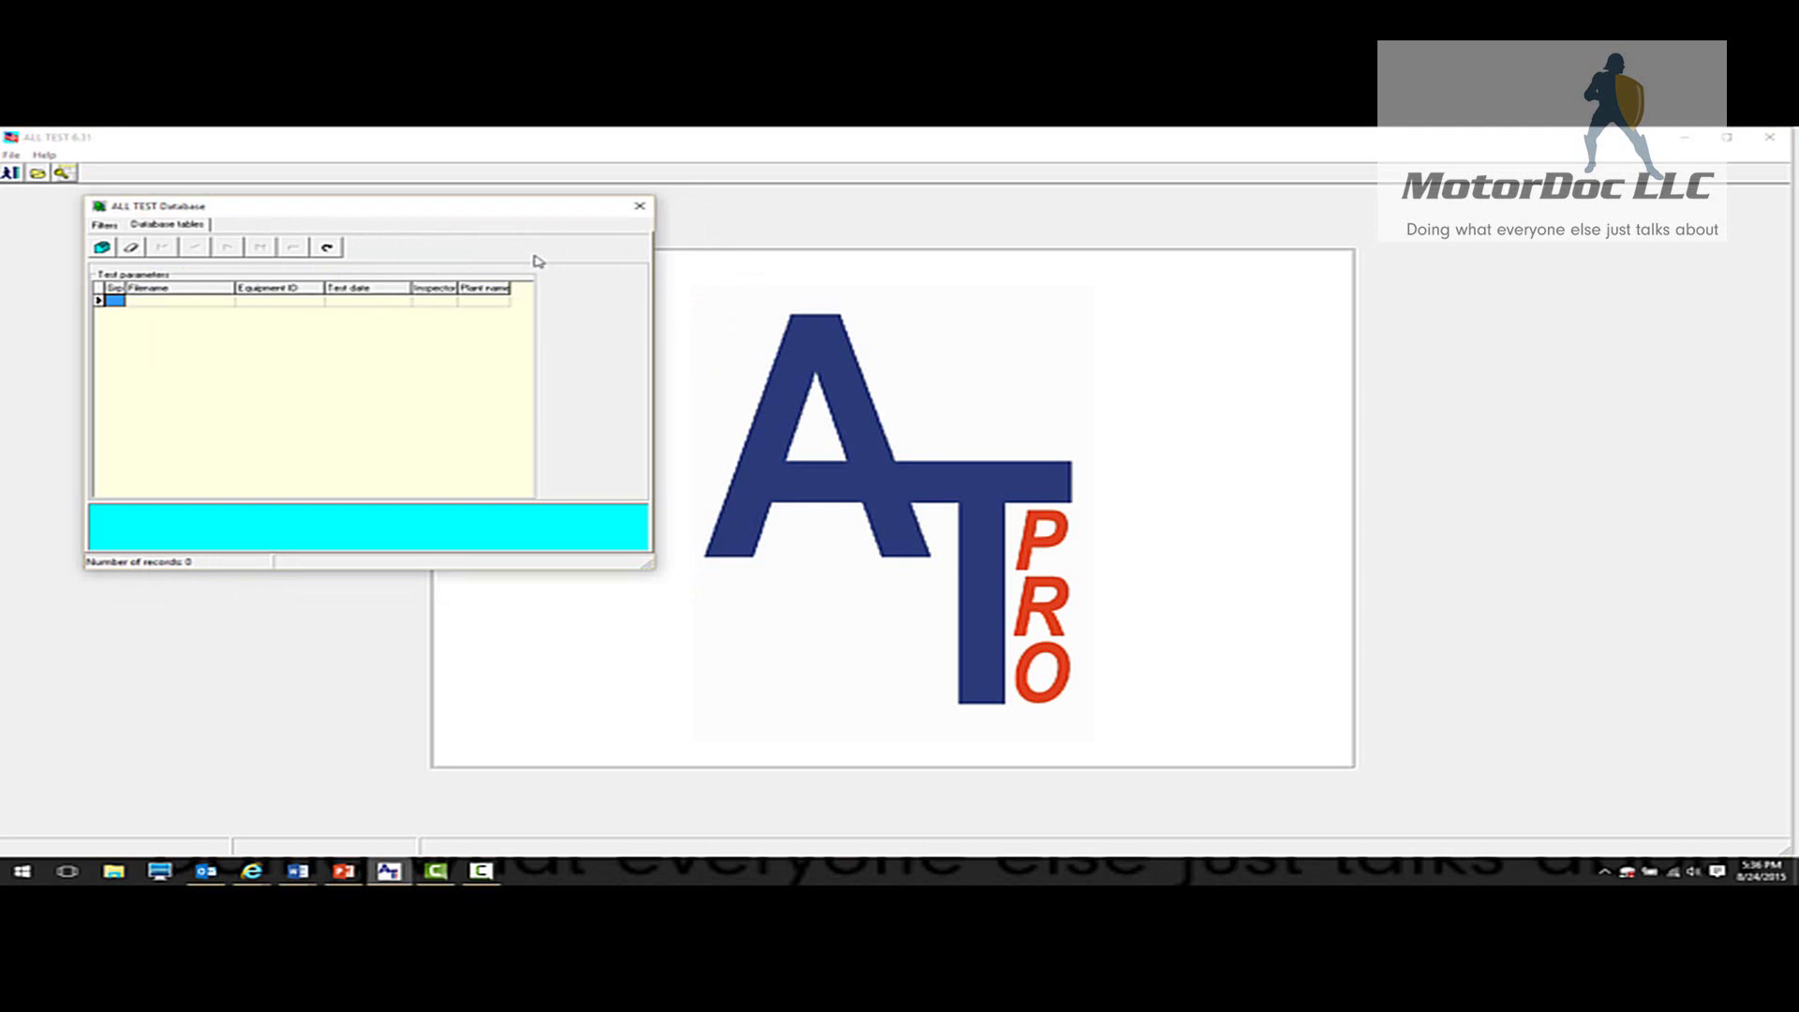
left_click(104, 249)
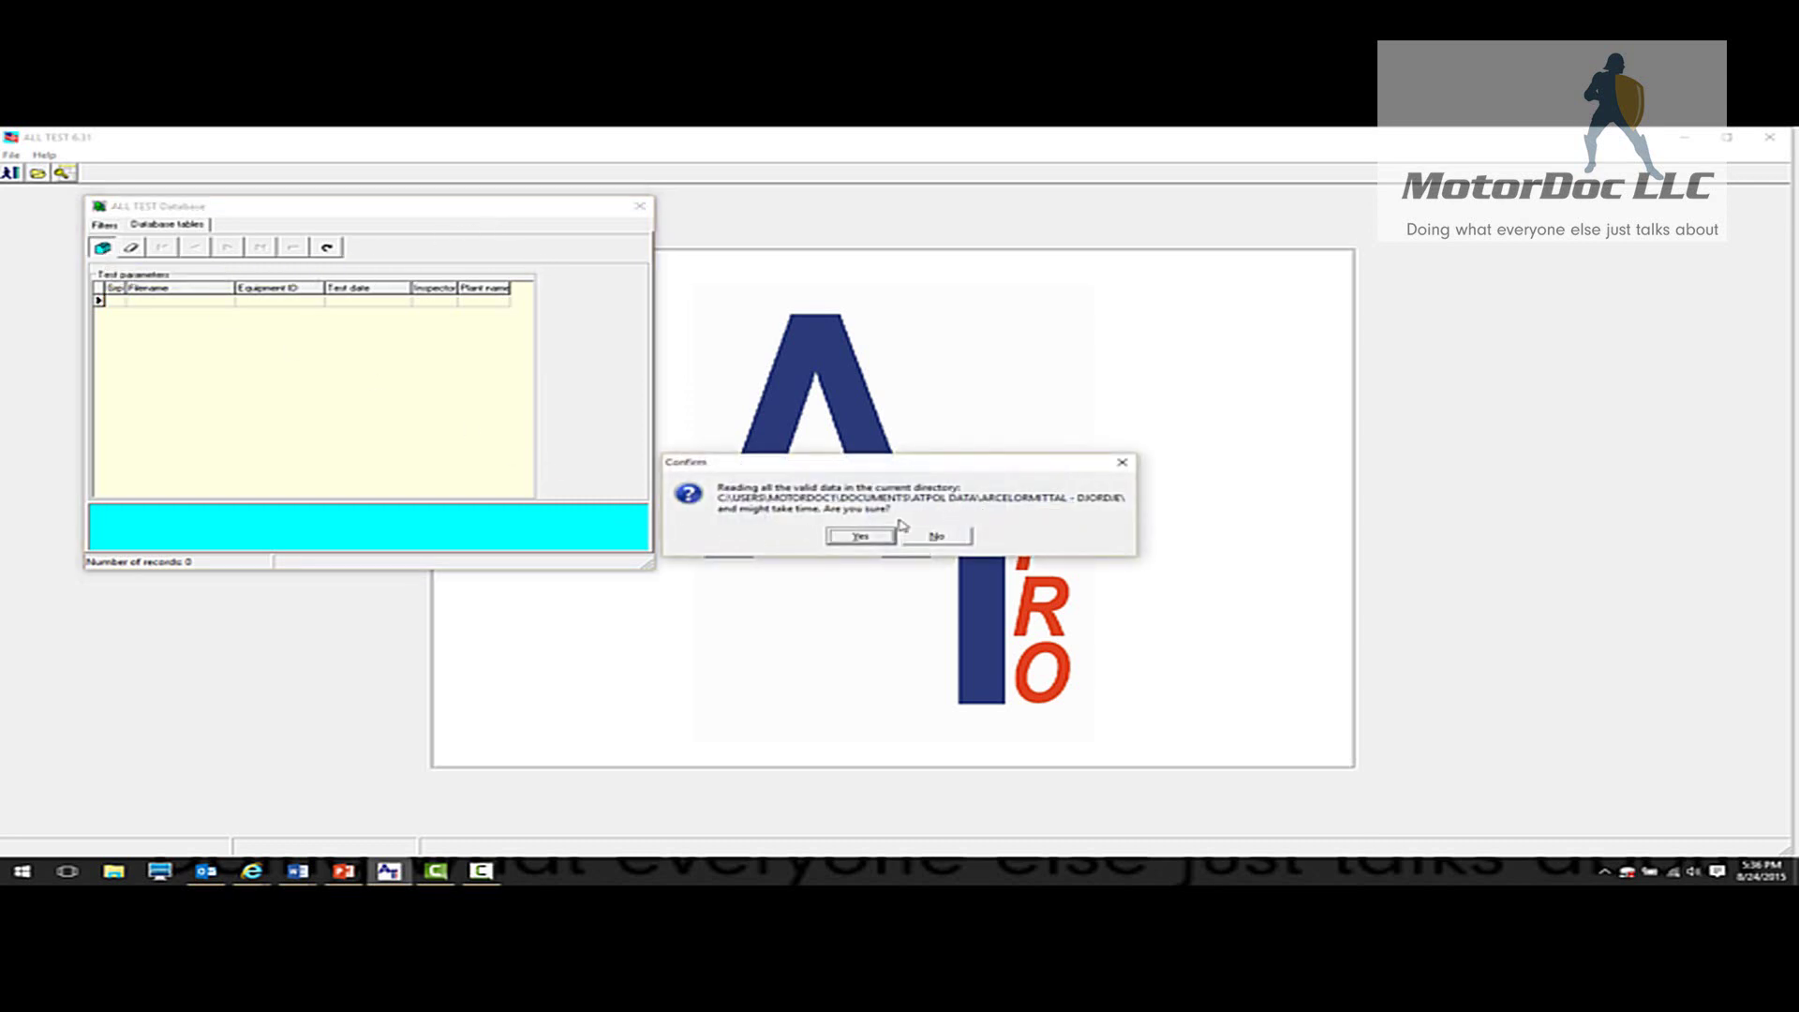
left_click(873, 537)
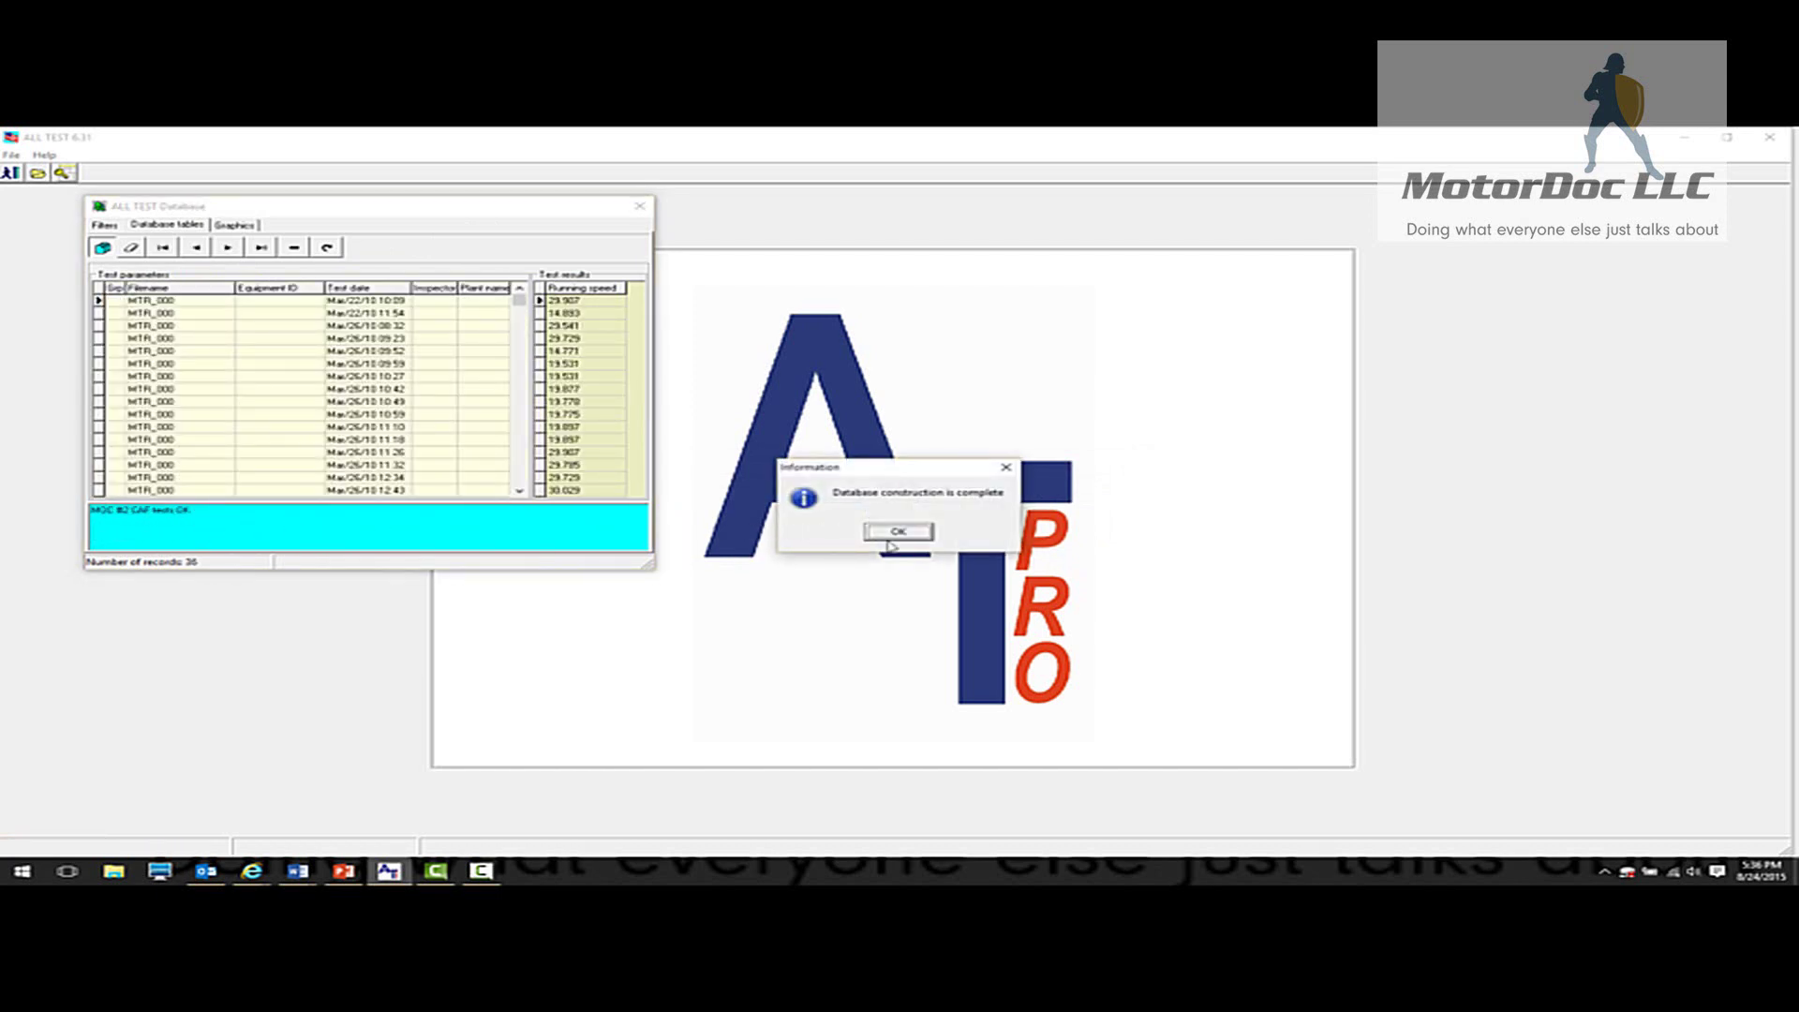
left_click(896, 534)
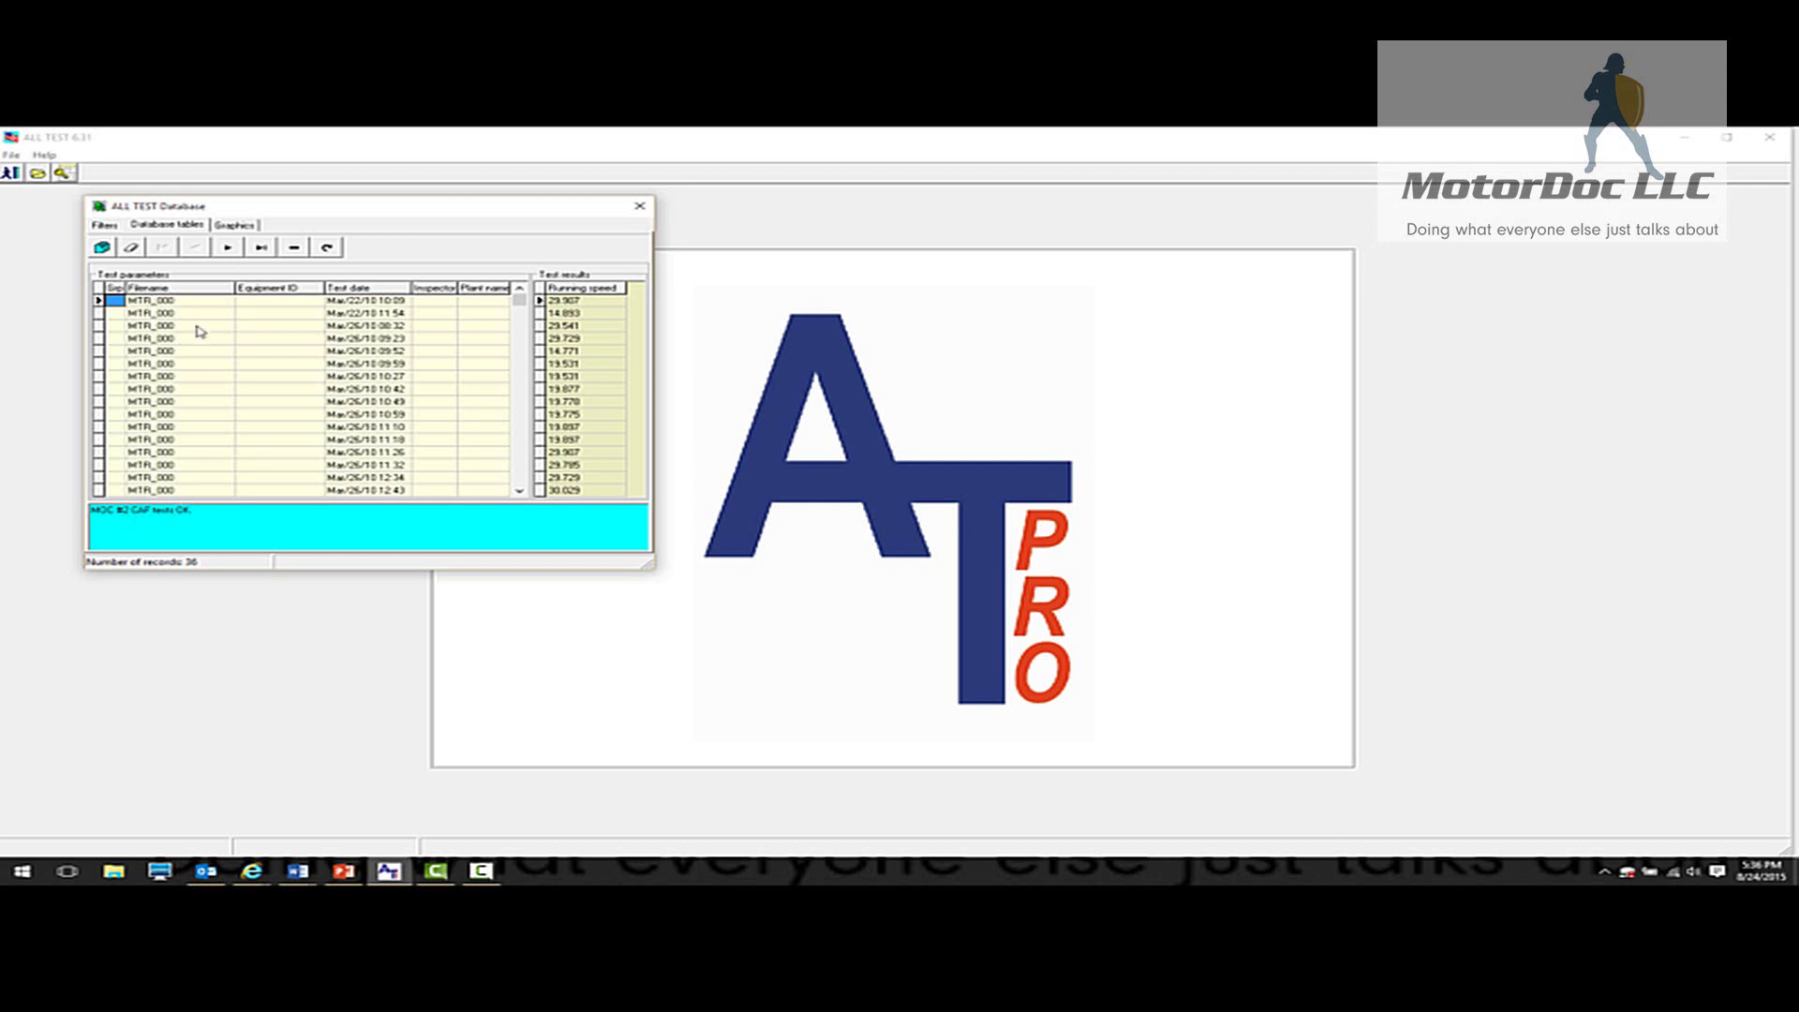
Browse test records two through seven with their comments, then show the database filter settings
left_click(226, 251)
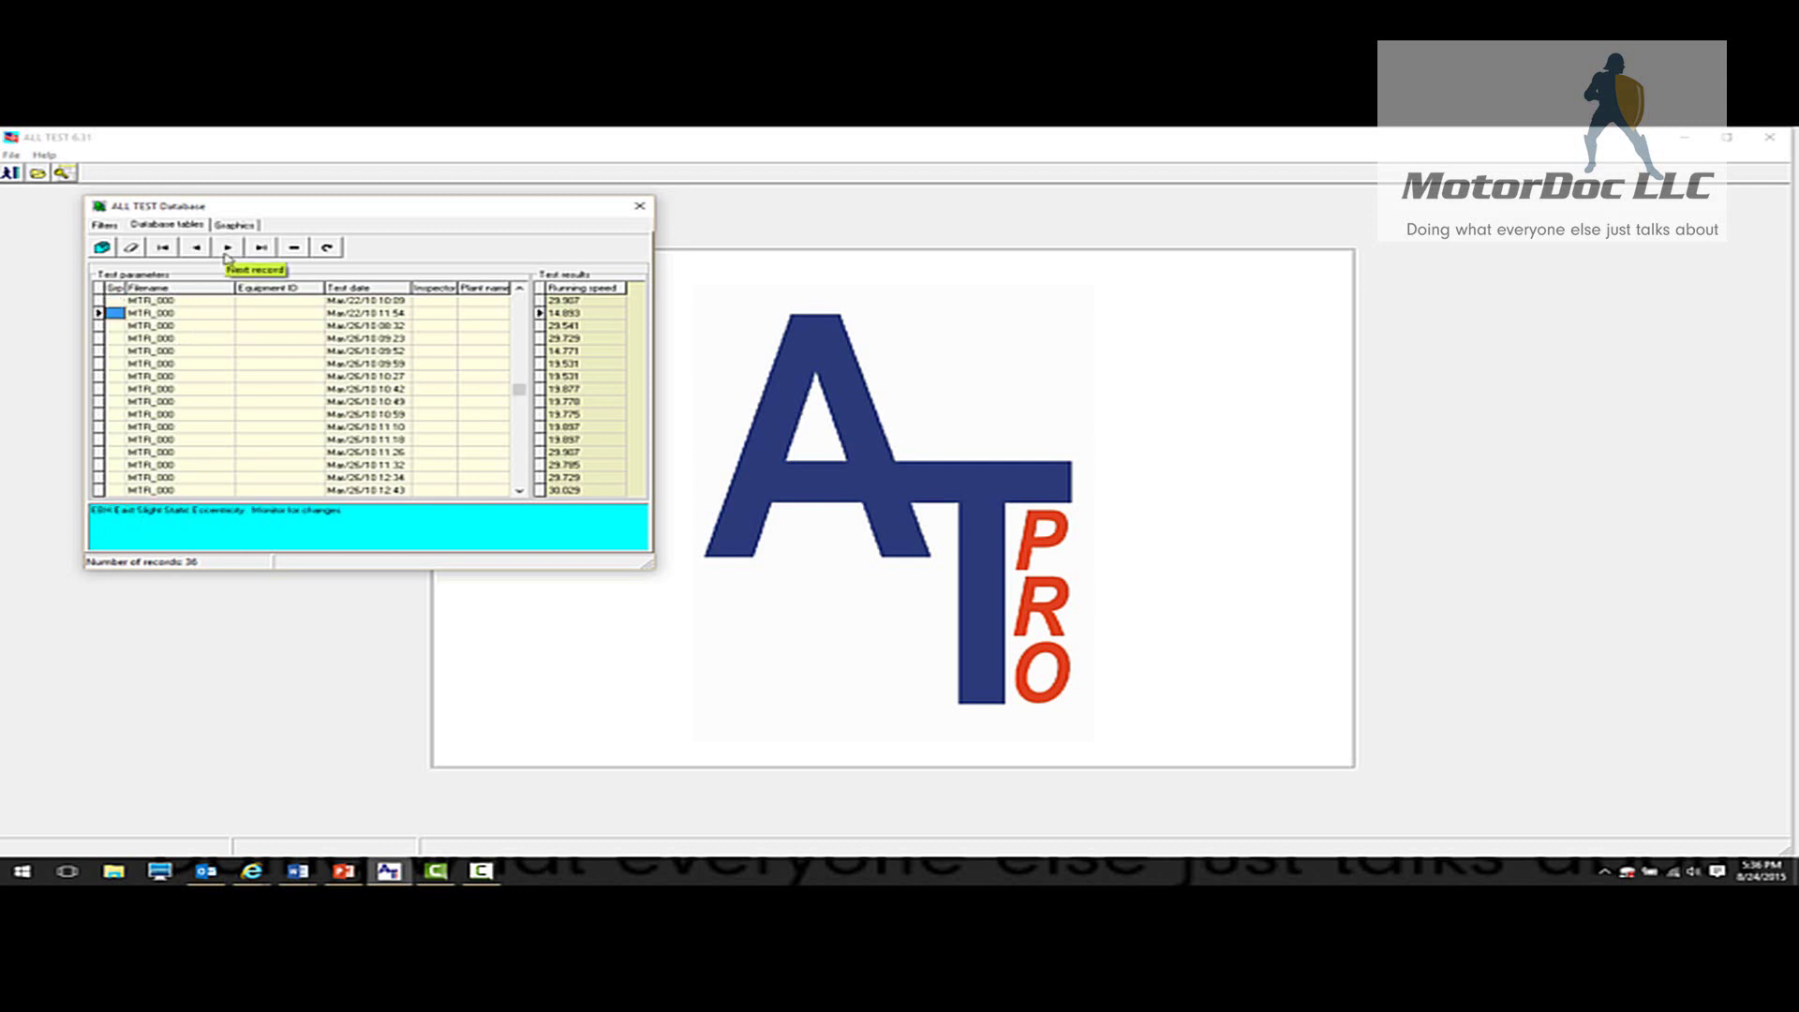
left_click(226, 251)
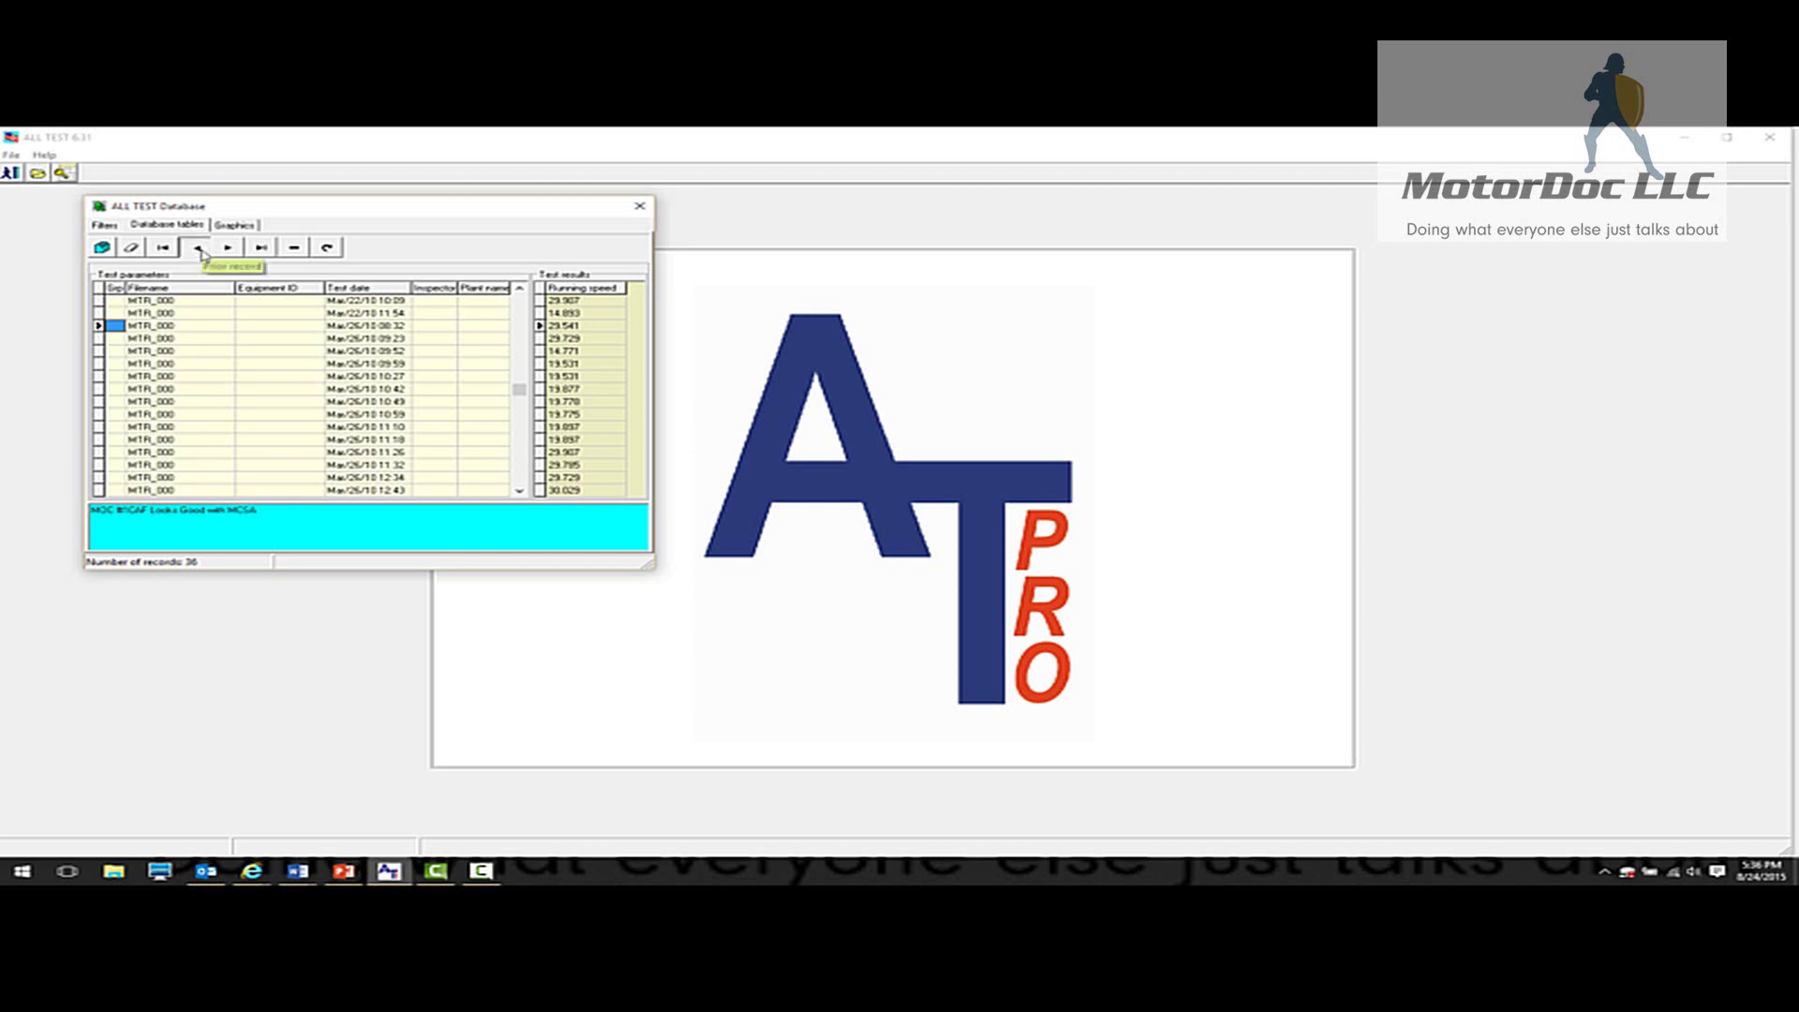
left_click(199, 249)
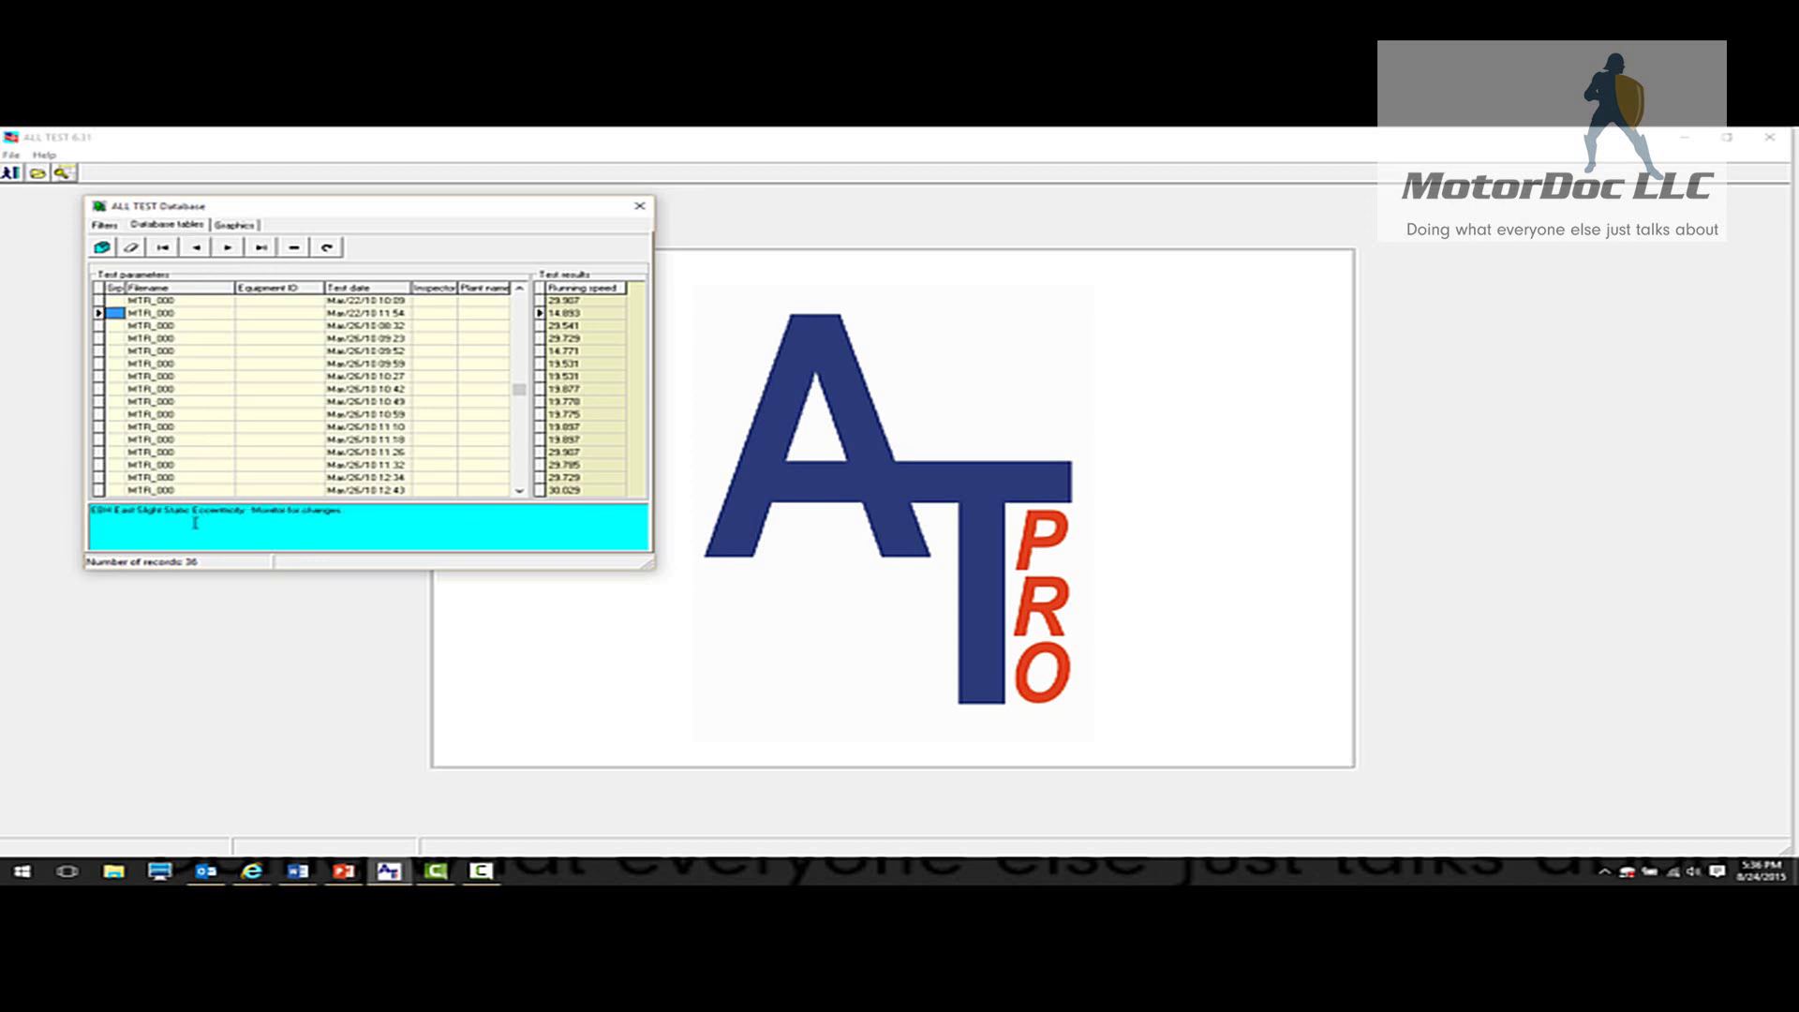
left_click(226, 251)
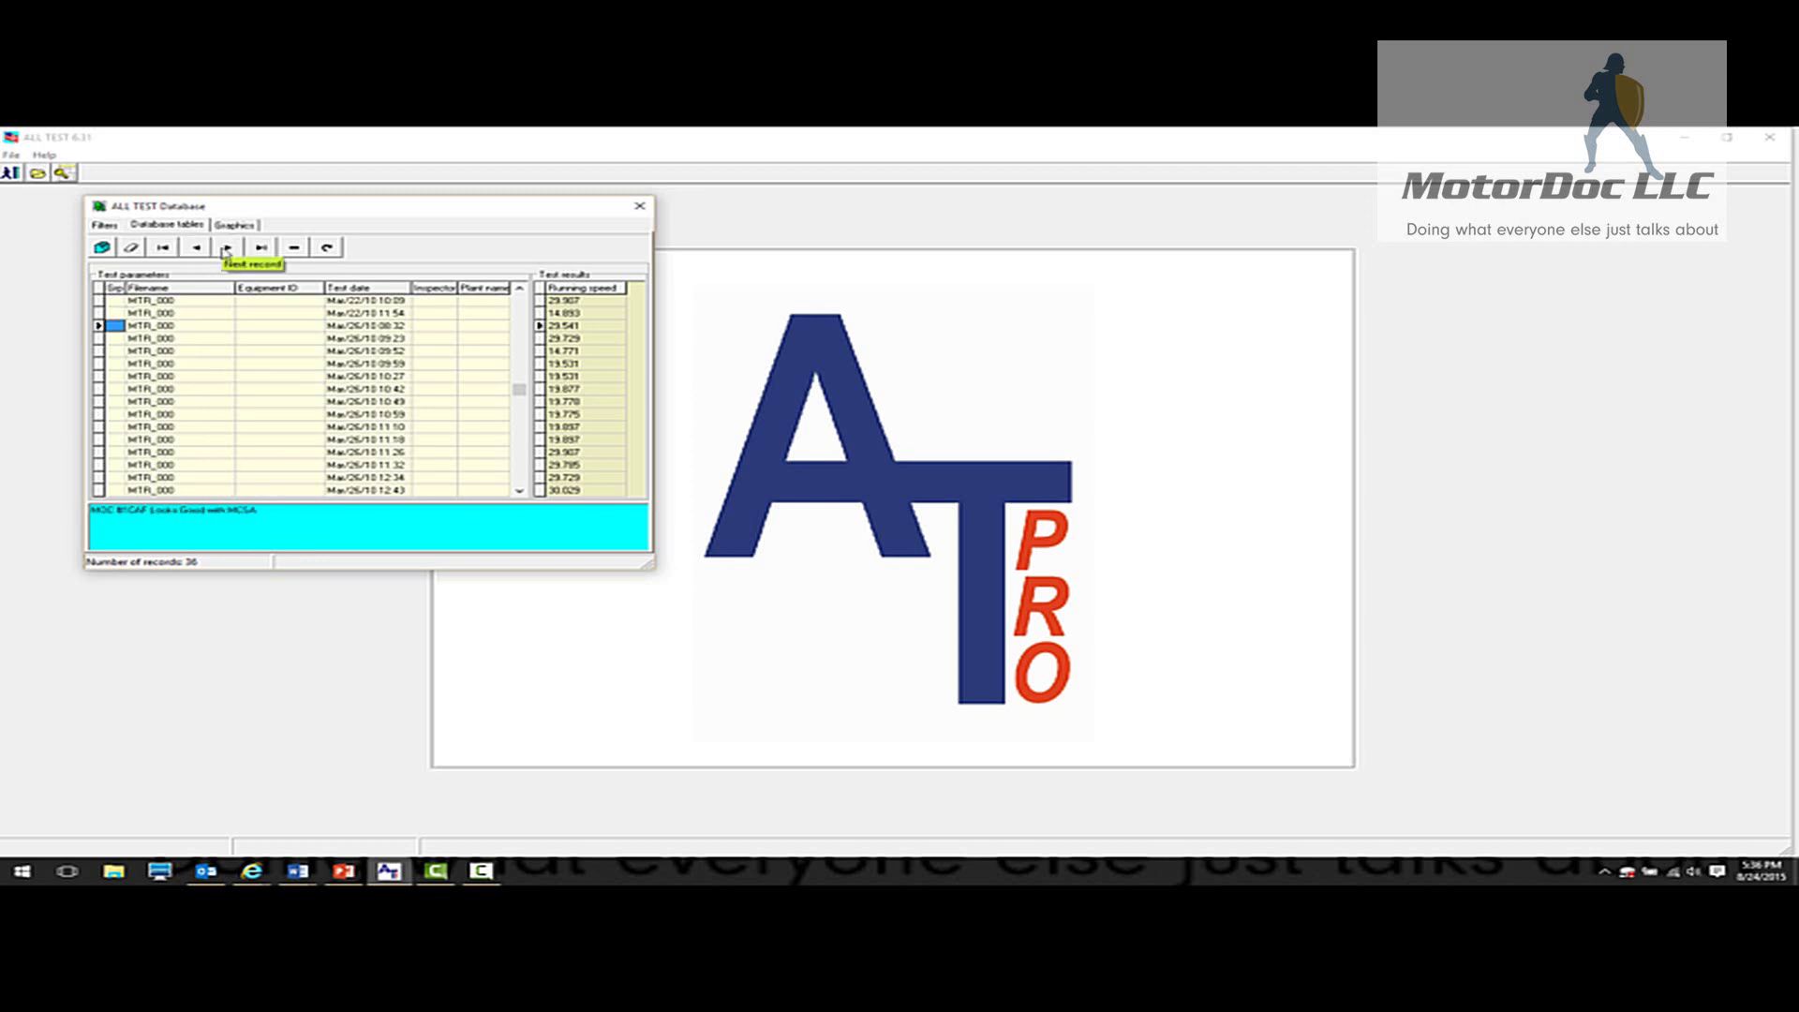
left_click(226, 249)
left_click(225, 250)
left_click(226, 249)
left_click(225, 249)
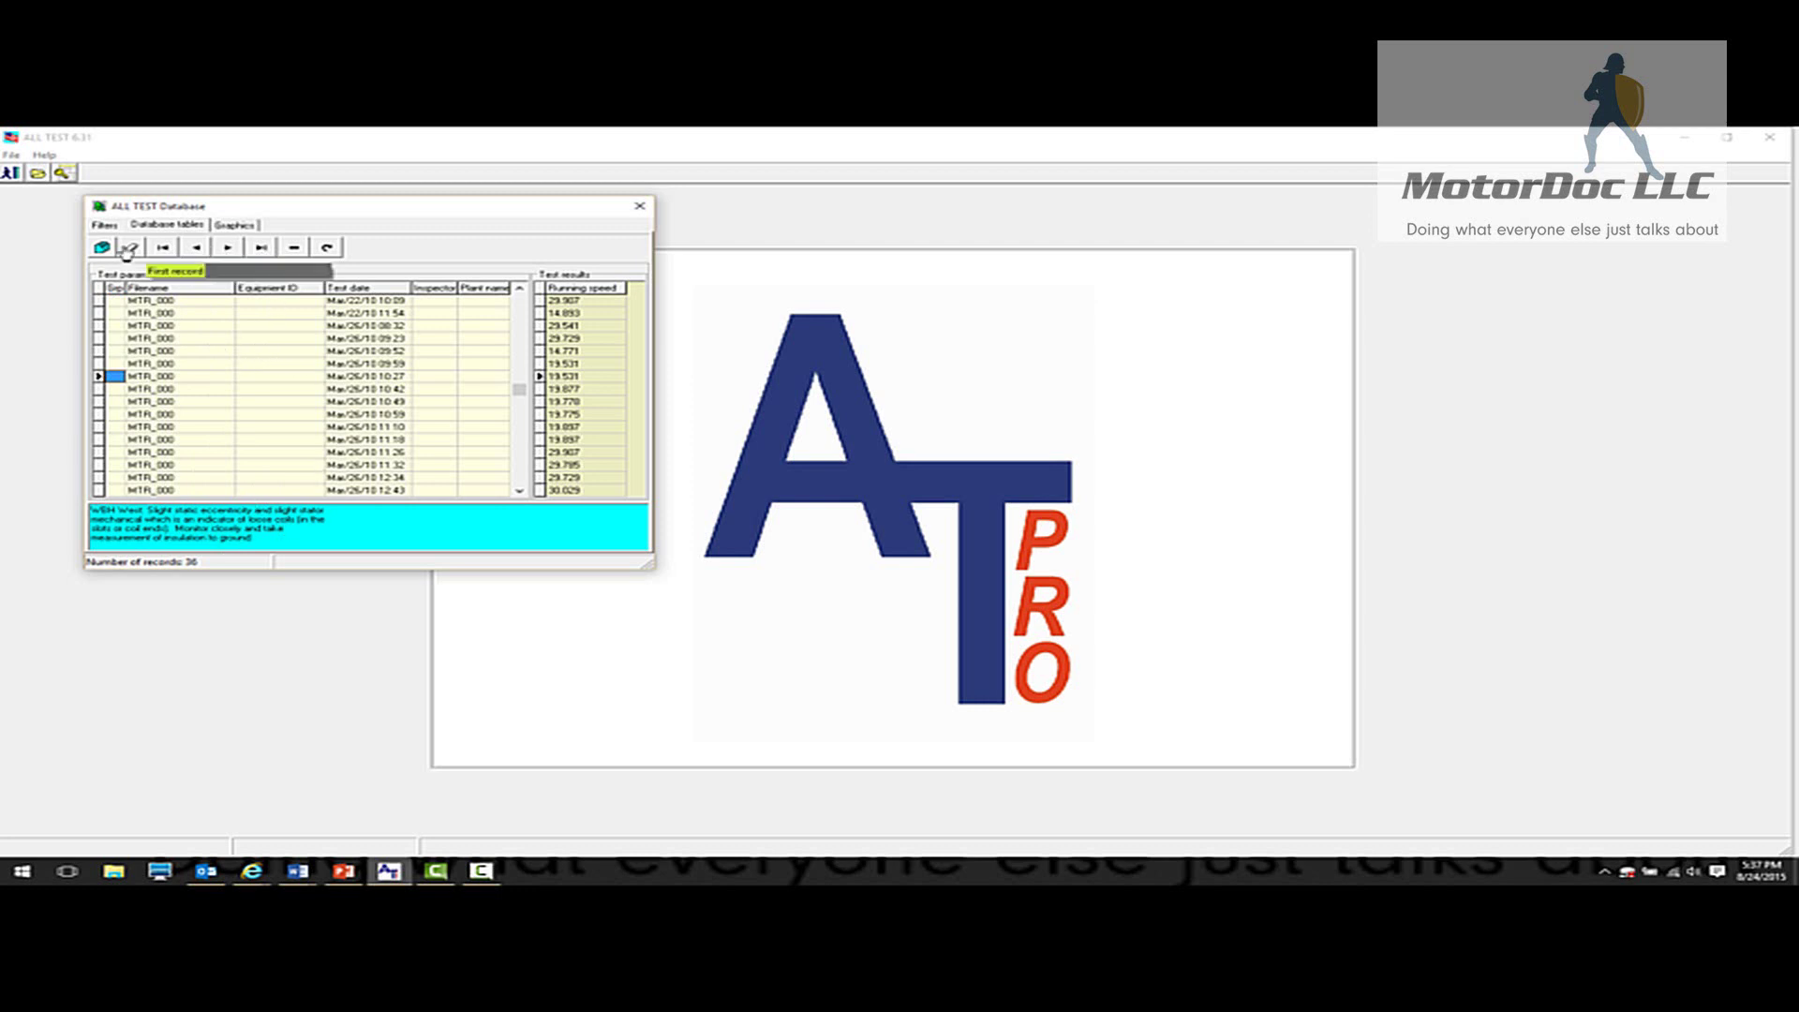
left_click(104, 225)
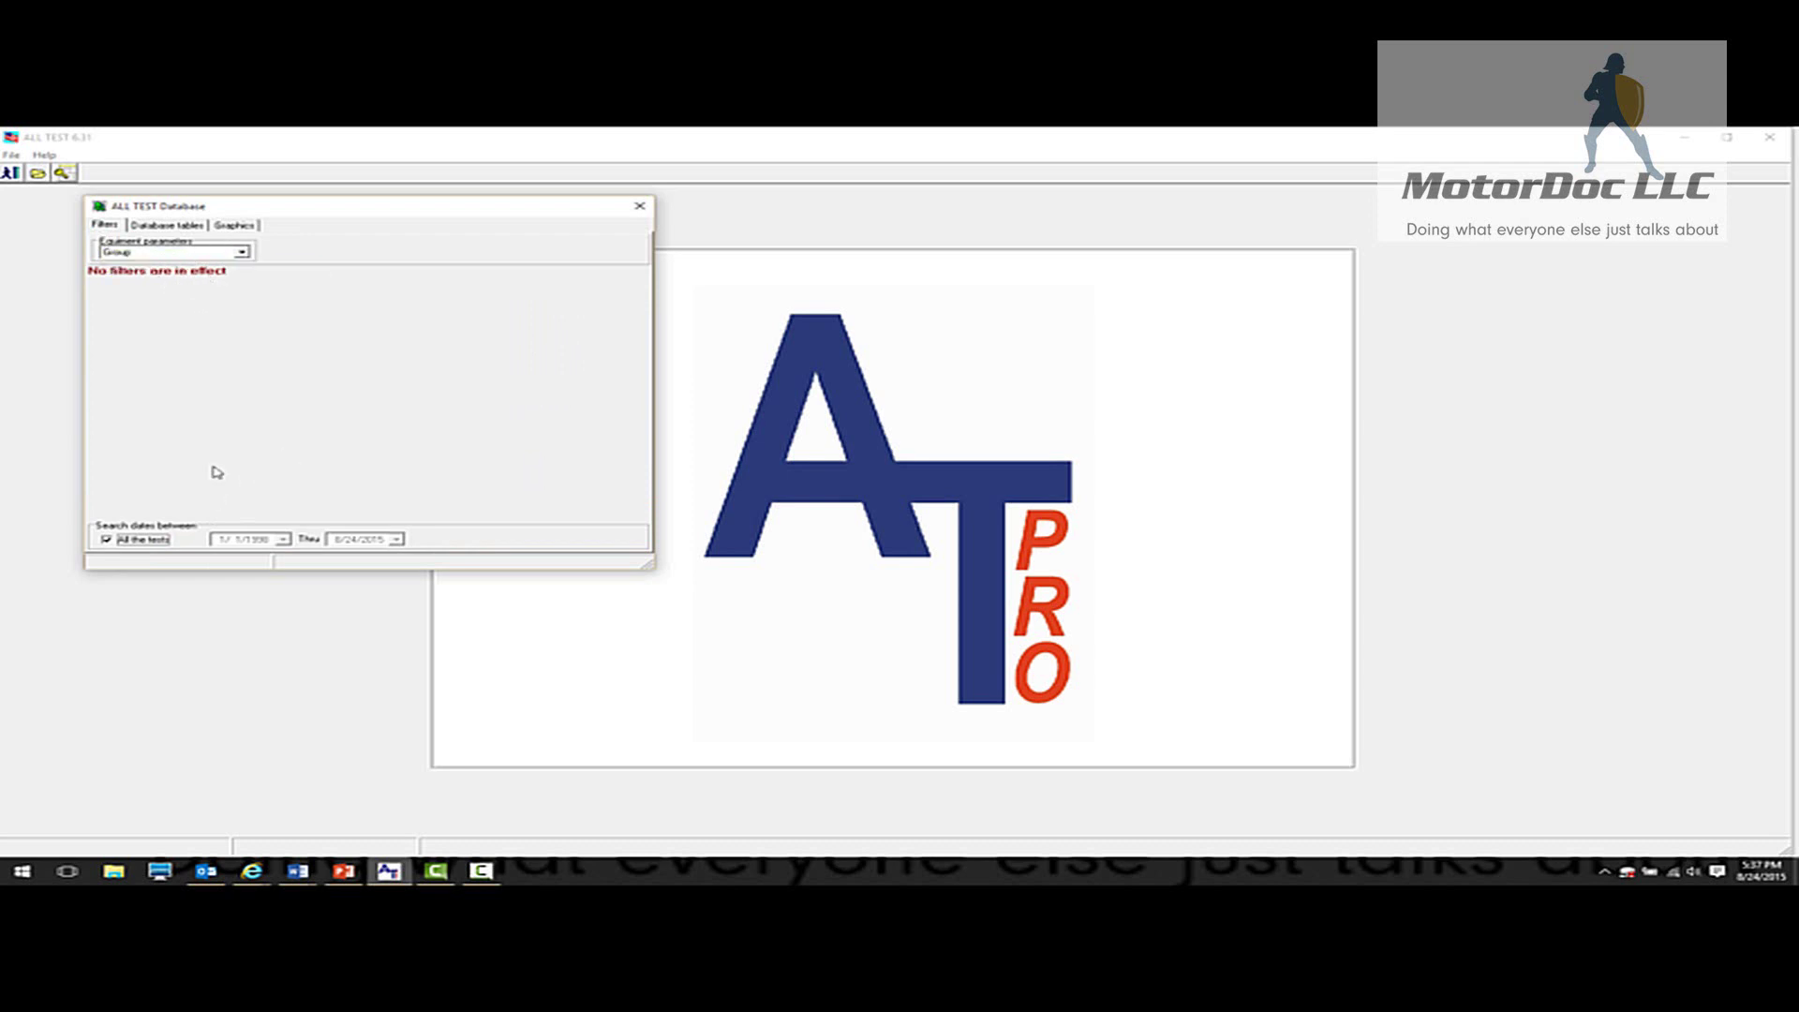
Graph Avg Power factor, Avg Running current, Avg Running voltage and Line frequency by sequence
left_click(234, 225)
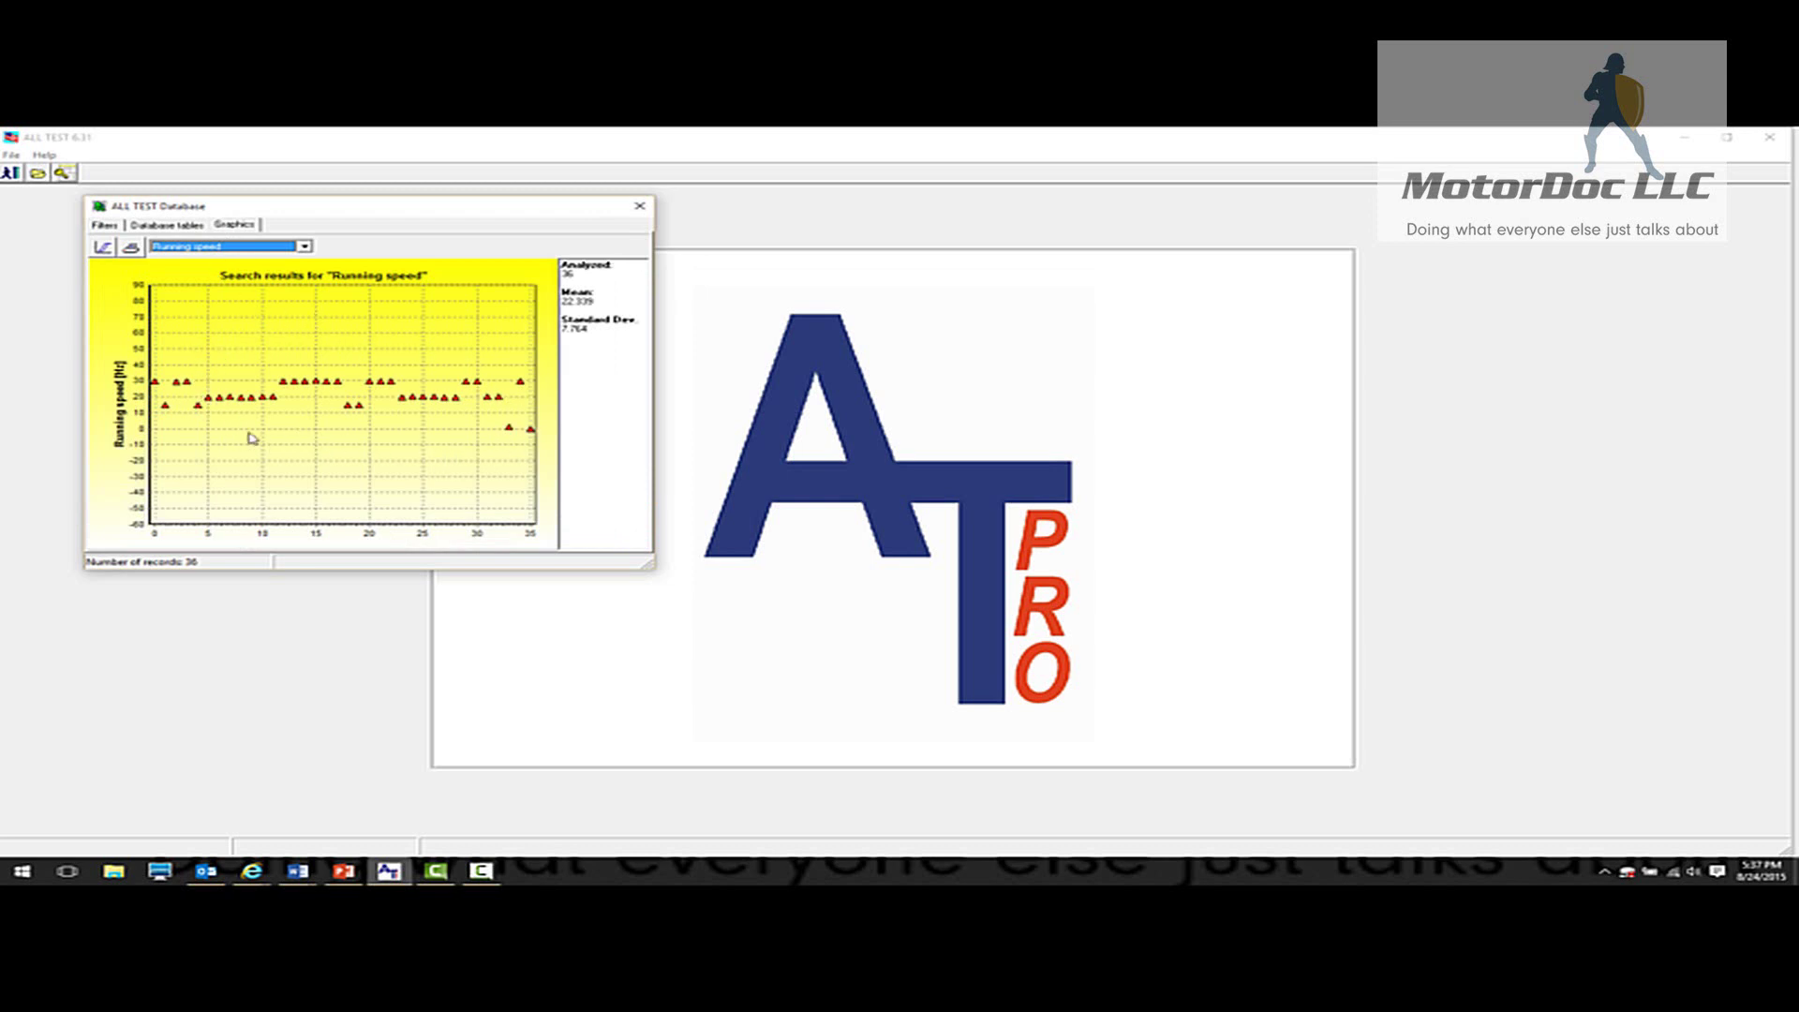
left_click(304, 246)
left_click(248, 260)
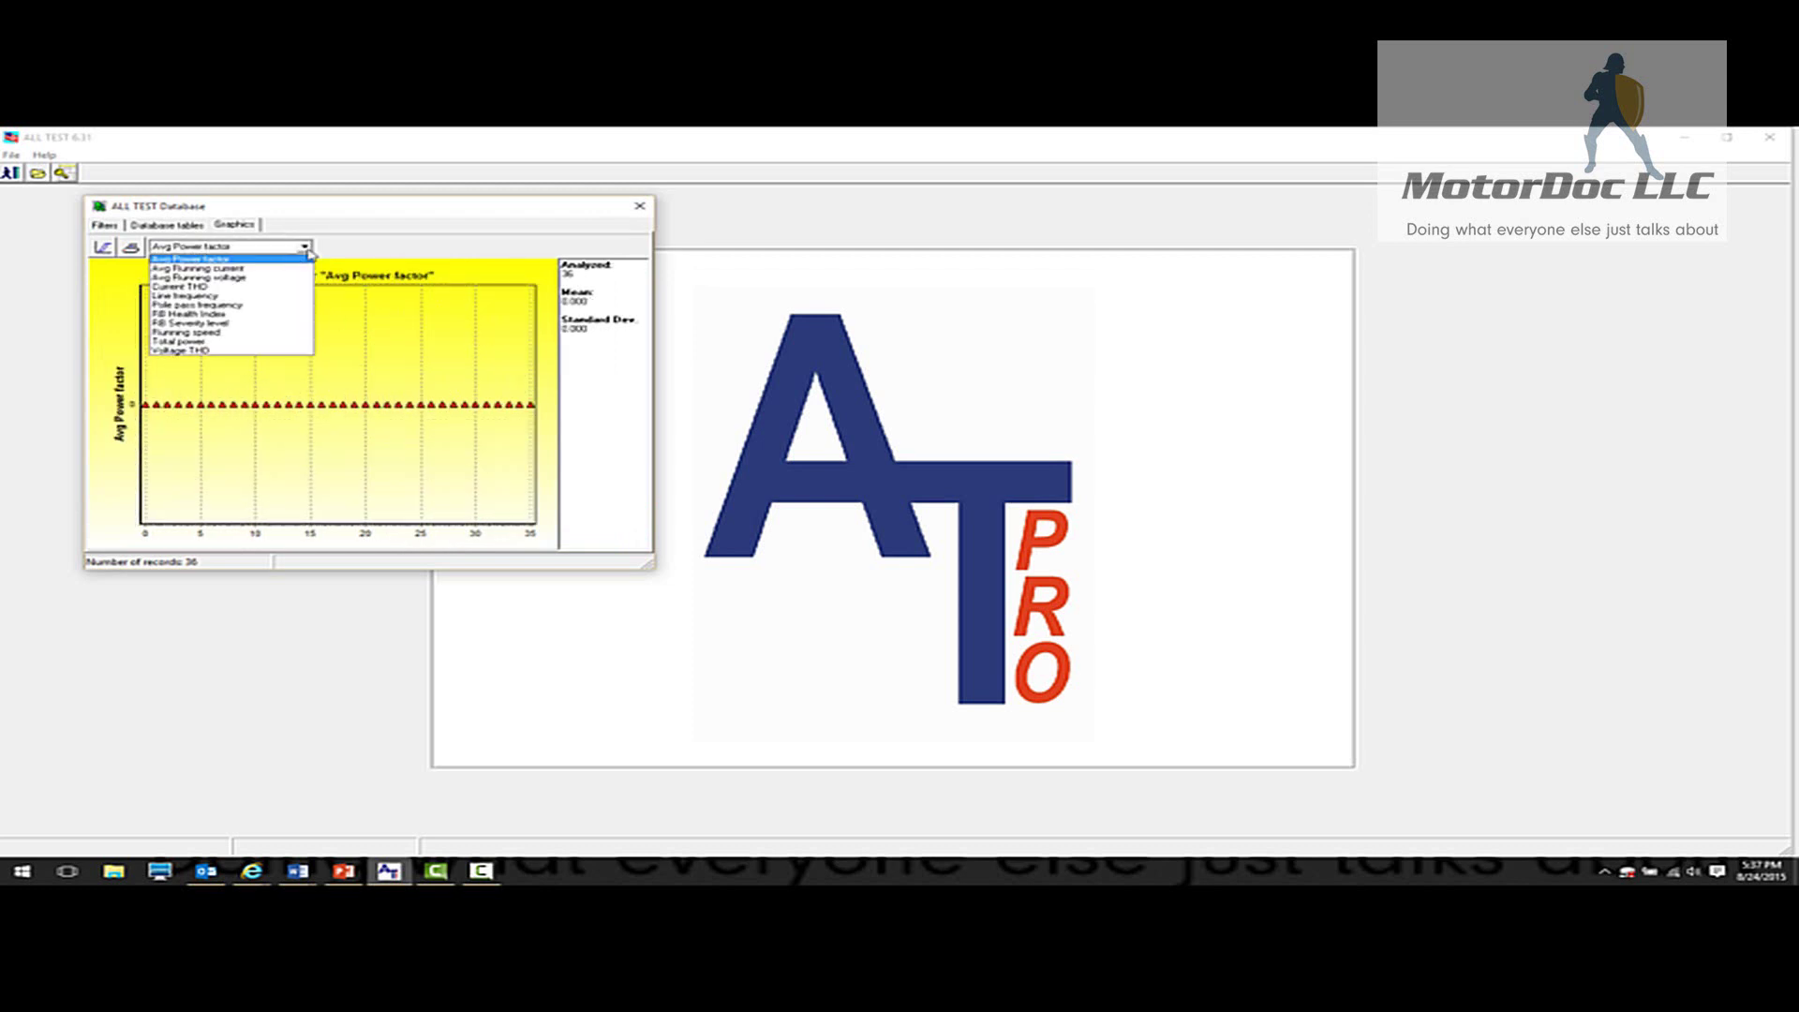
left_click(225, 269)
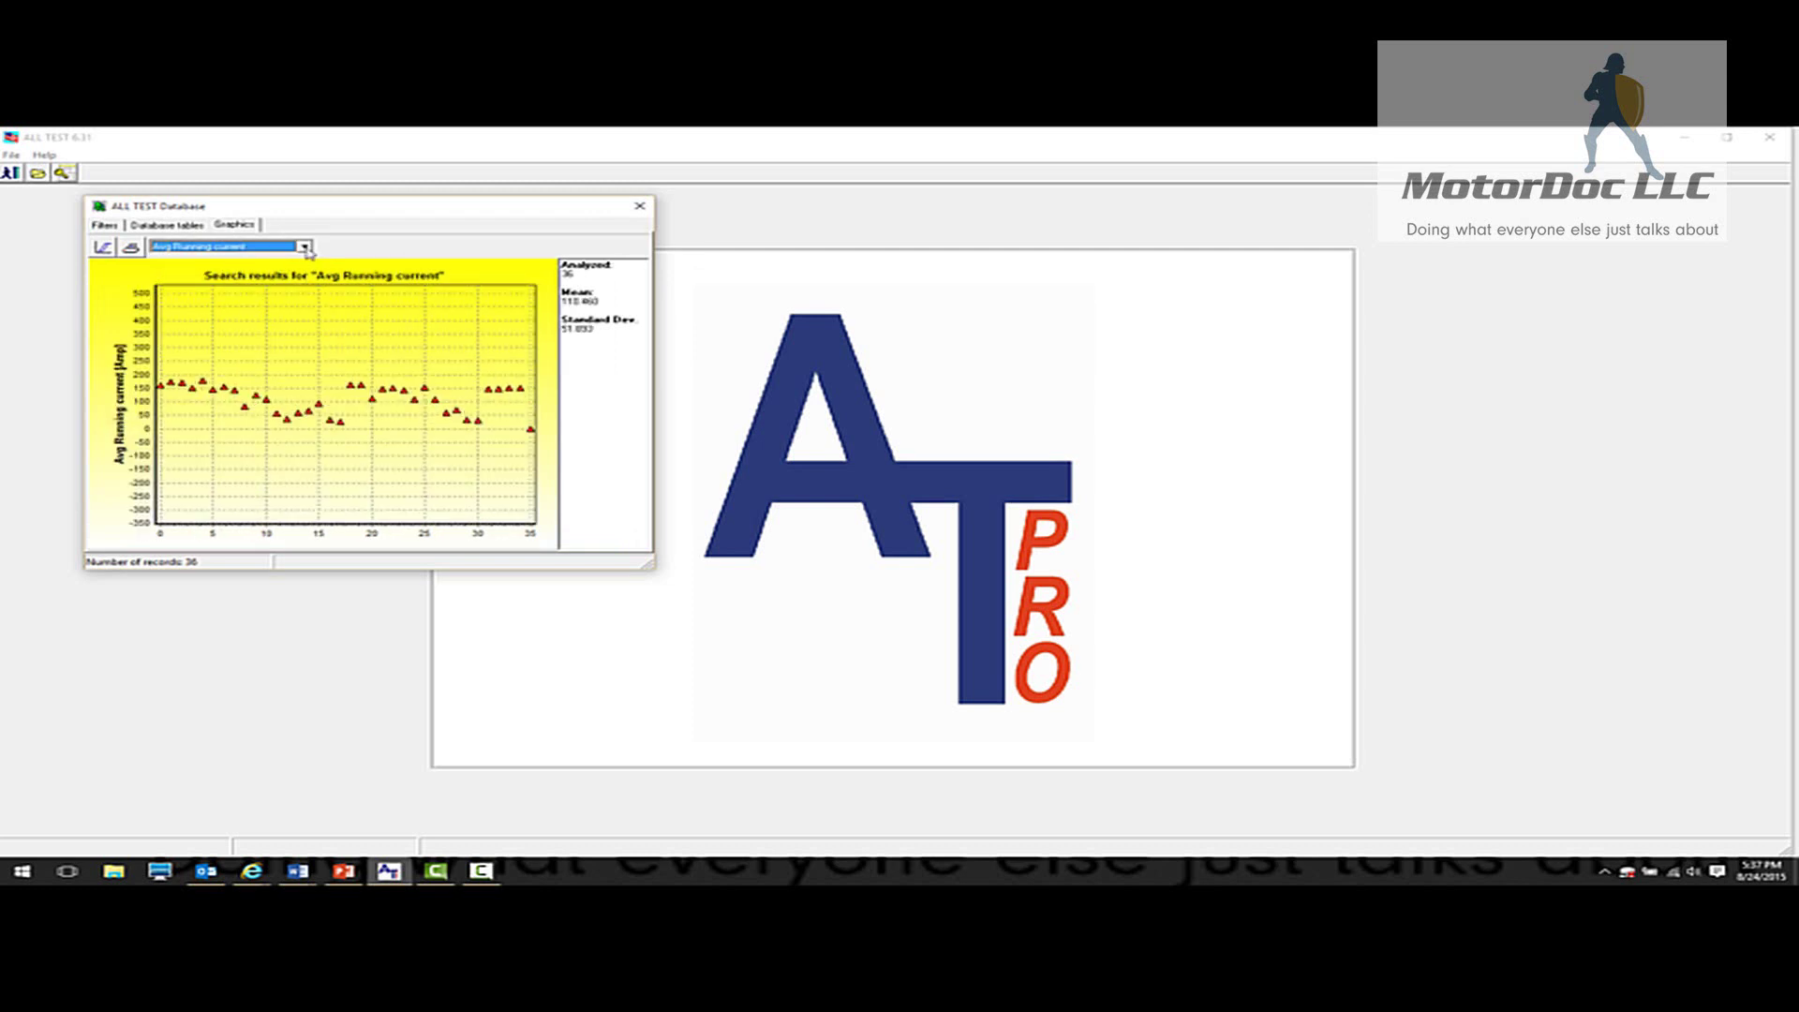
left_click(305, 247)
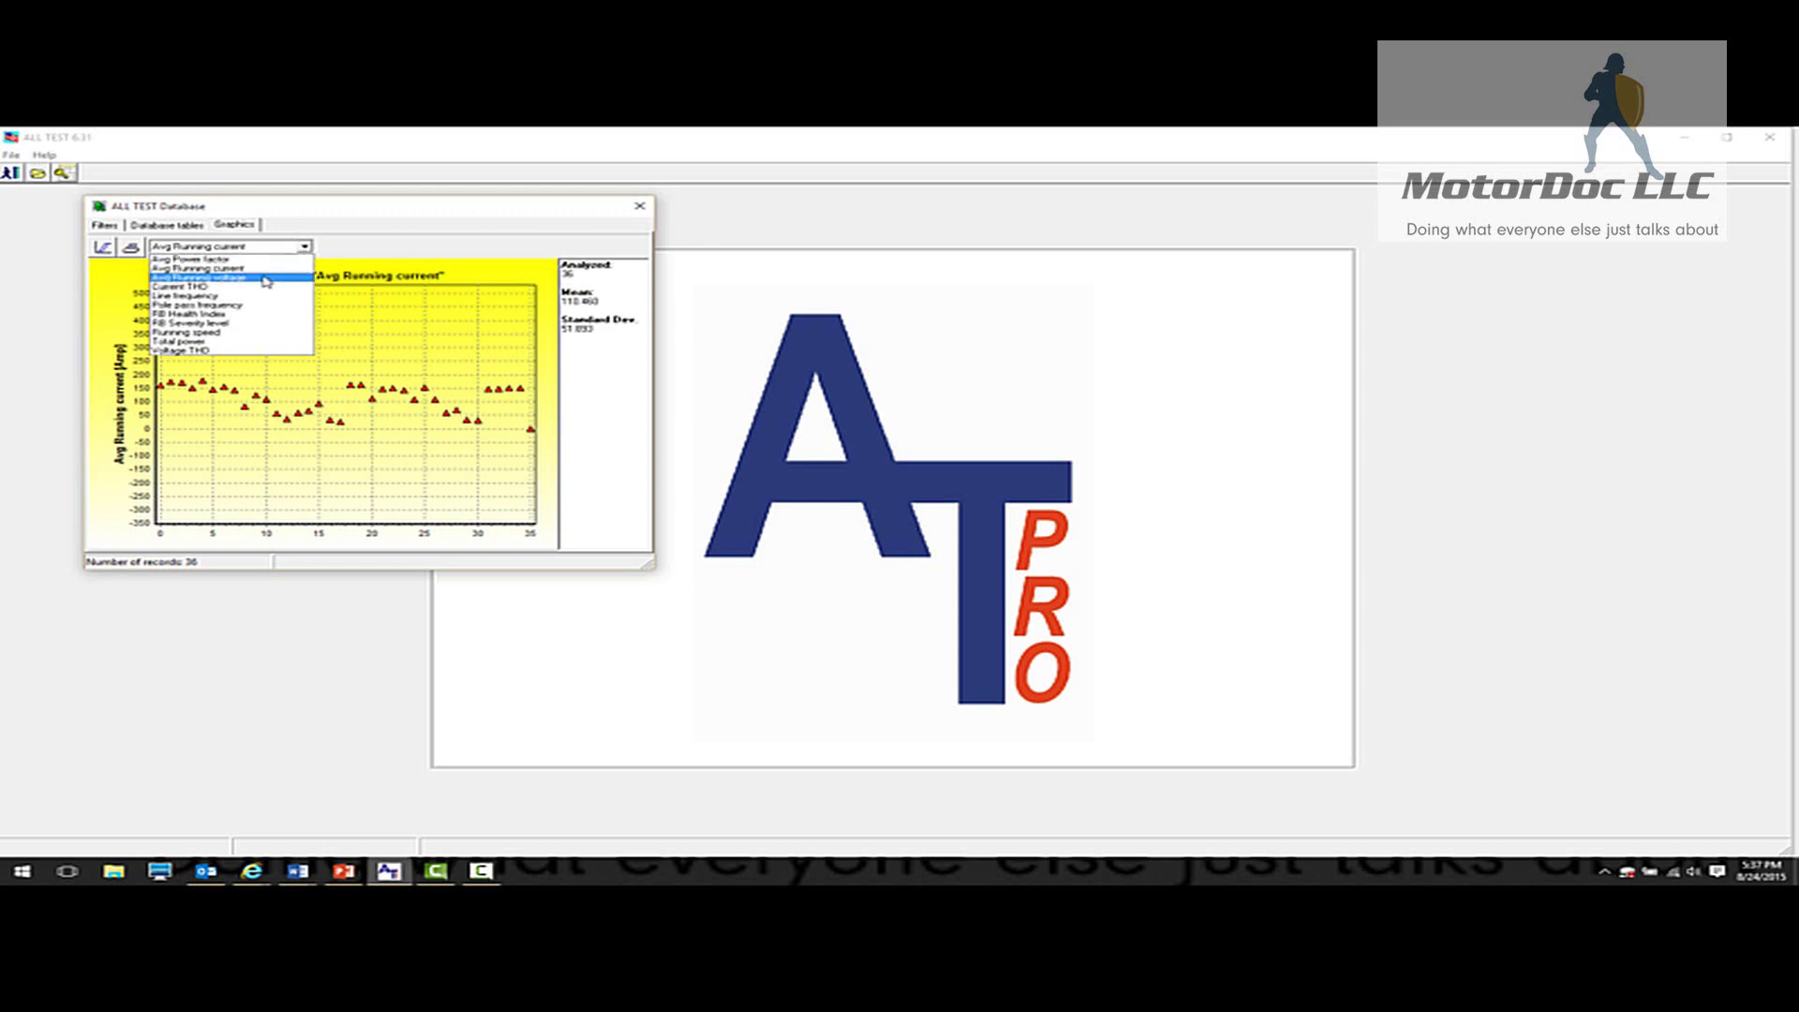
left_click(267, 279)
left_click(305, 248)
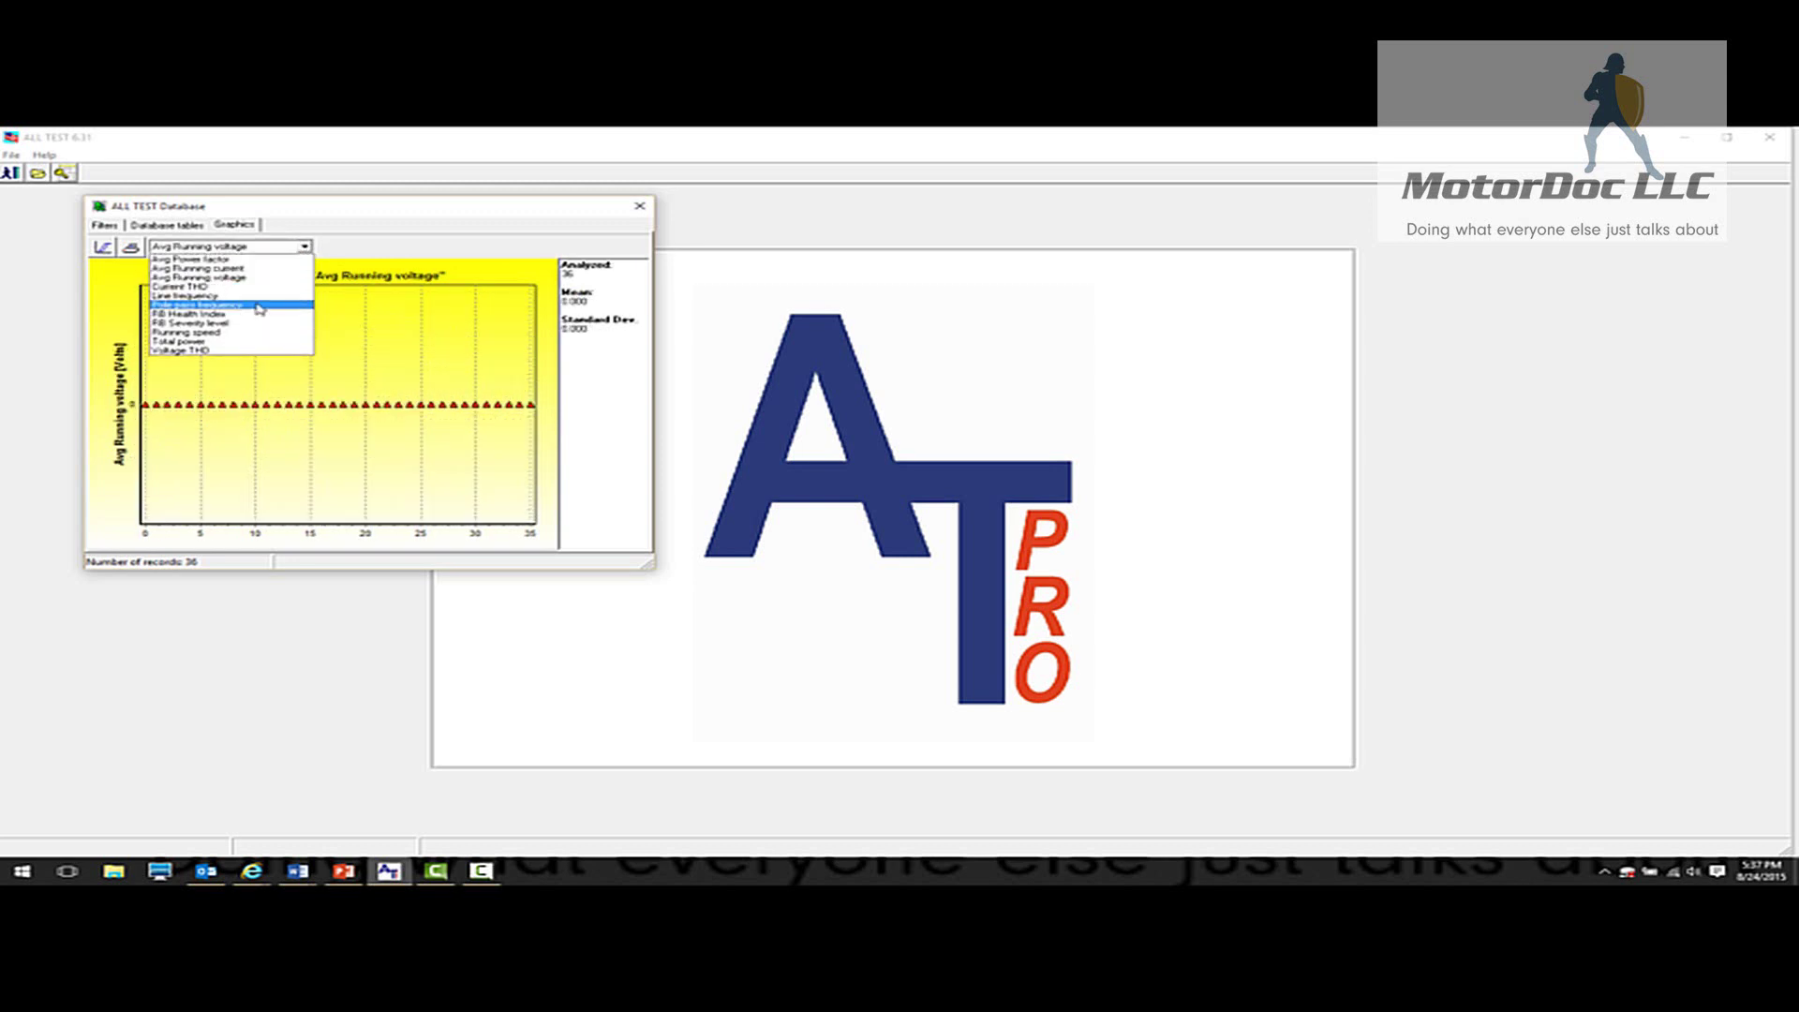
left_click(297, 293)
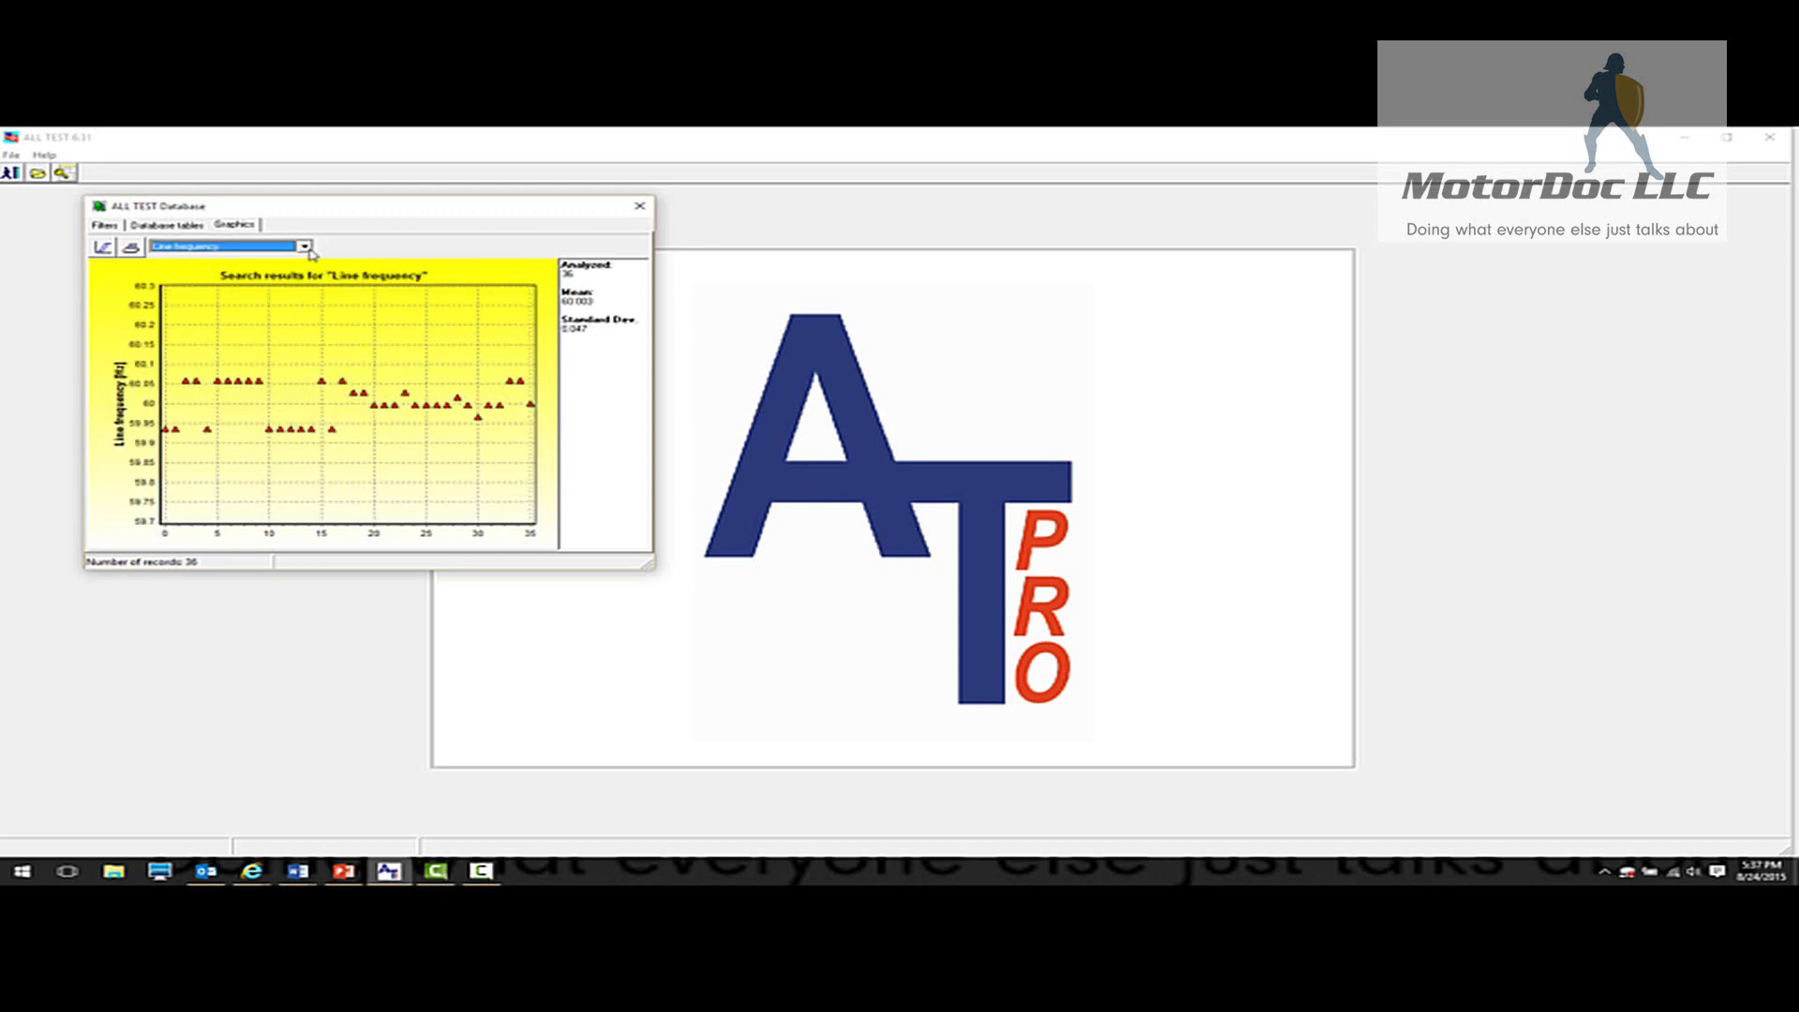
Graph RB Health Index, RB Severity level, Total power and Voltage THD, ending on Avg Power factor
left_click(306, 247)
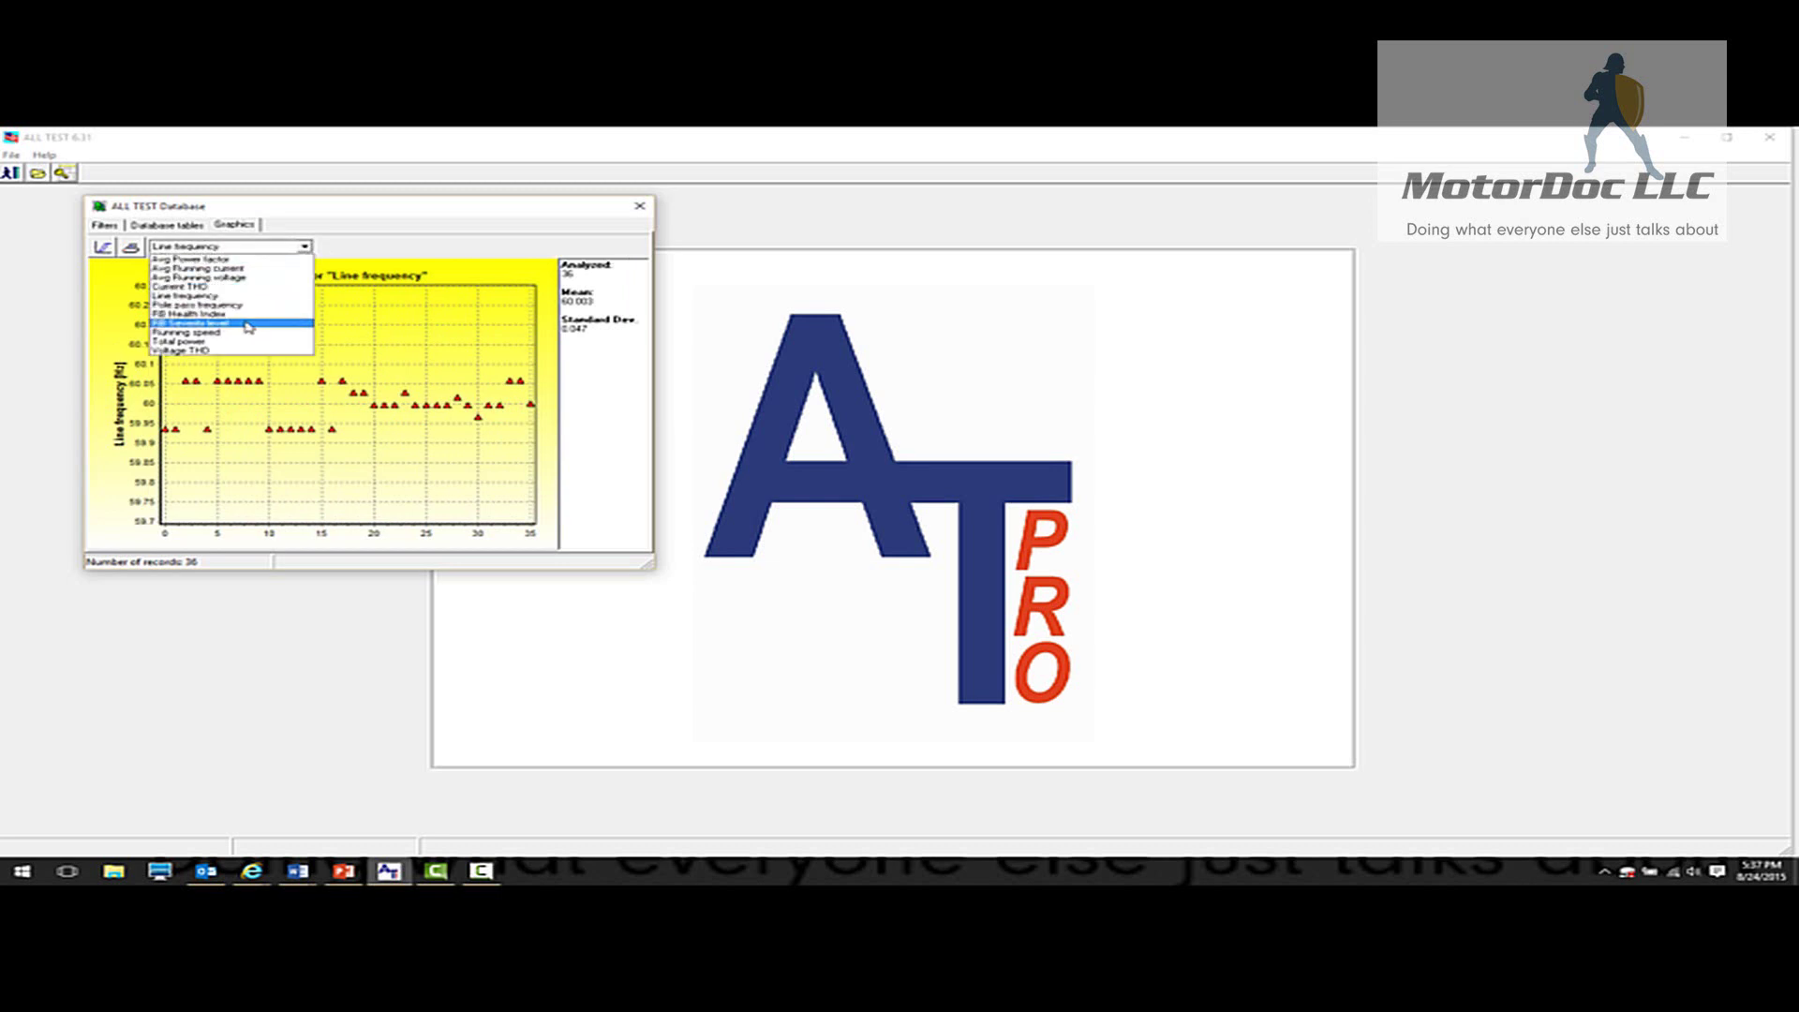
left_click(245, 314)
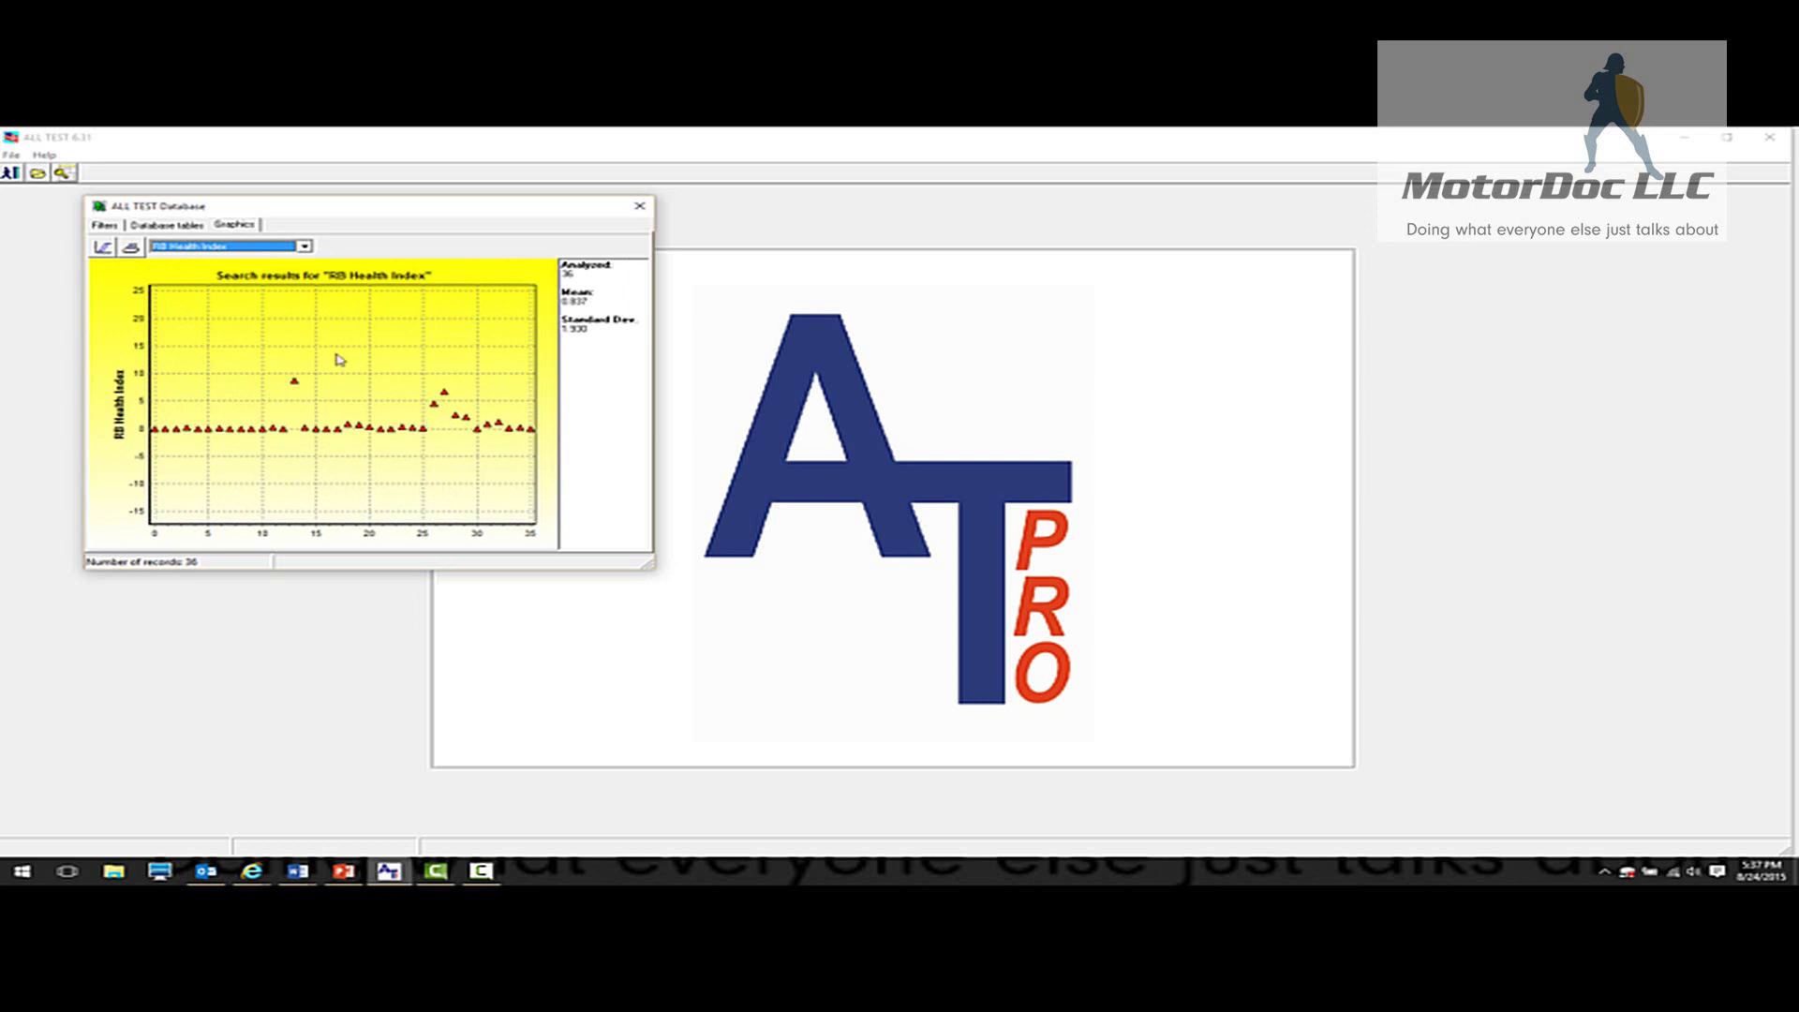
left_click(305, 246)
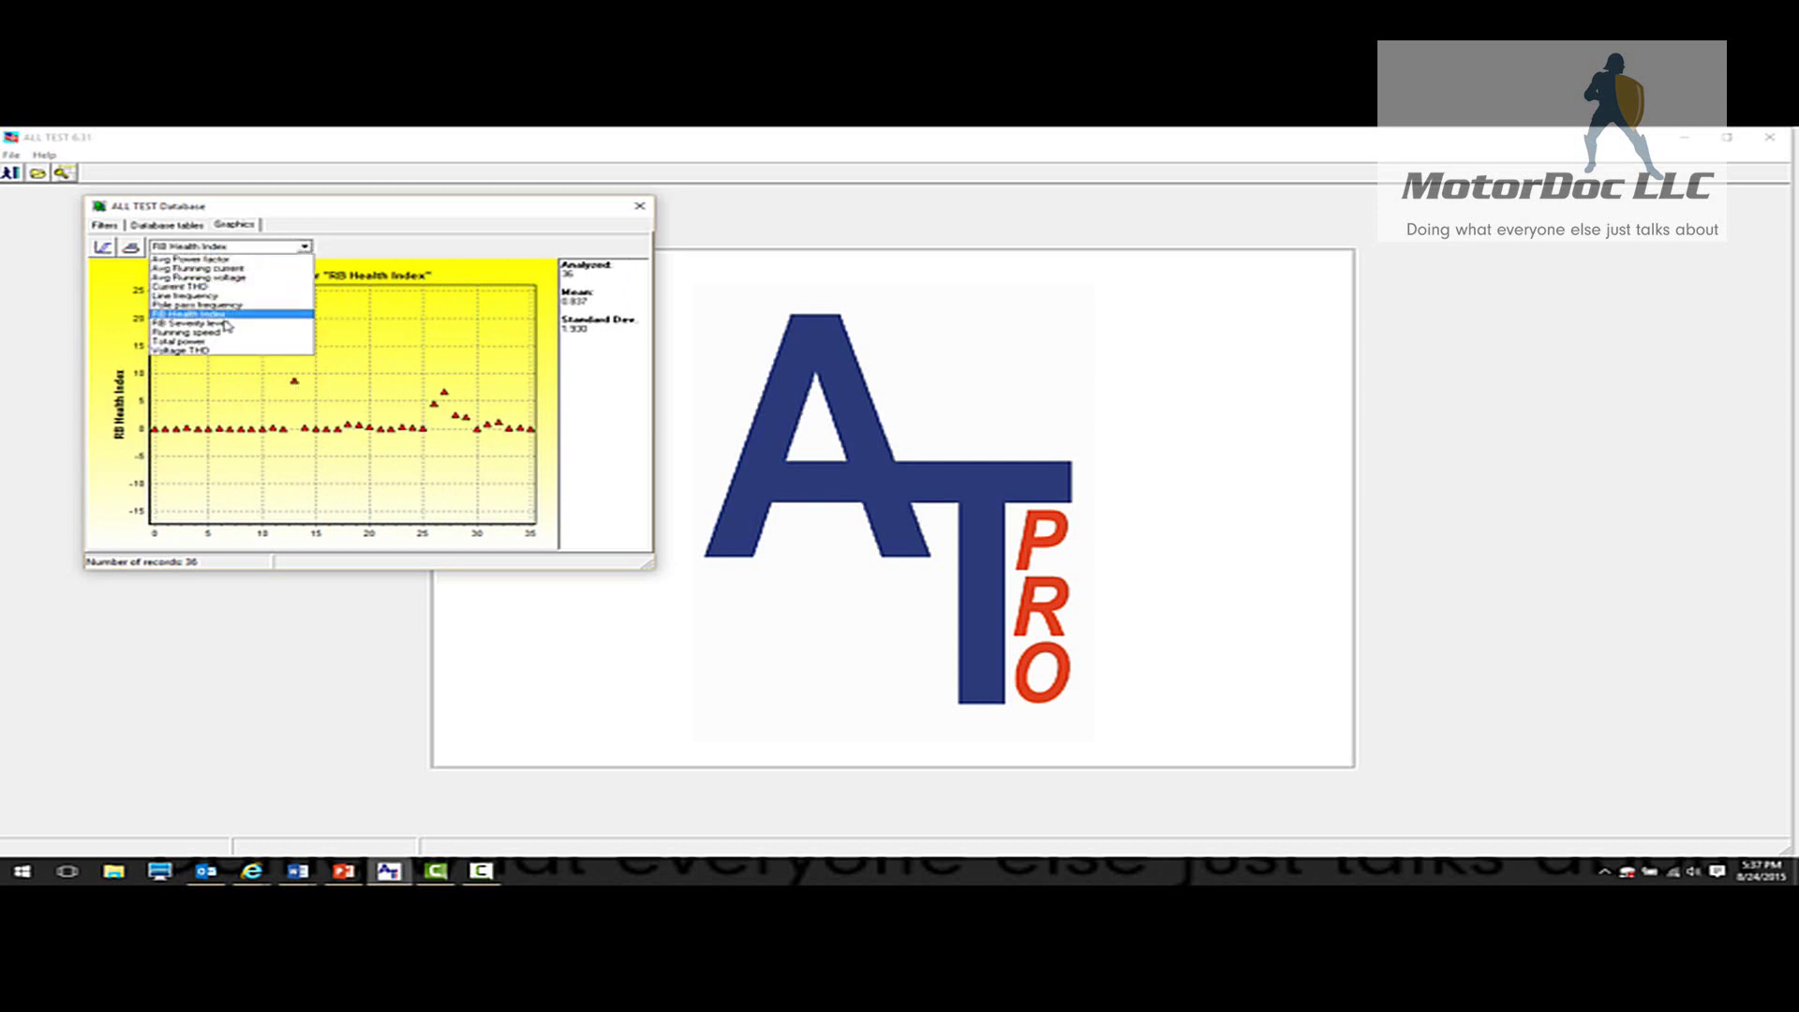
left_click(223, 324)
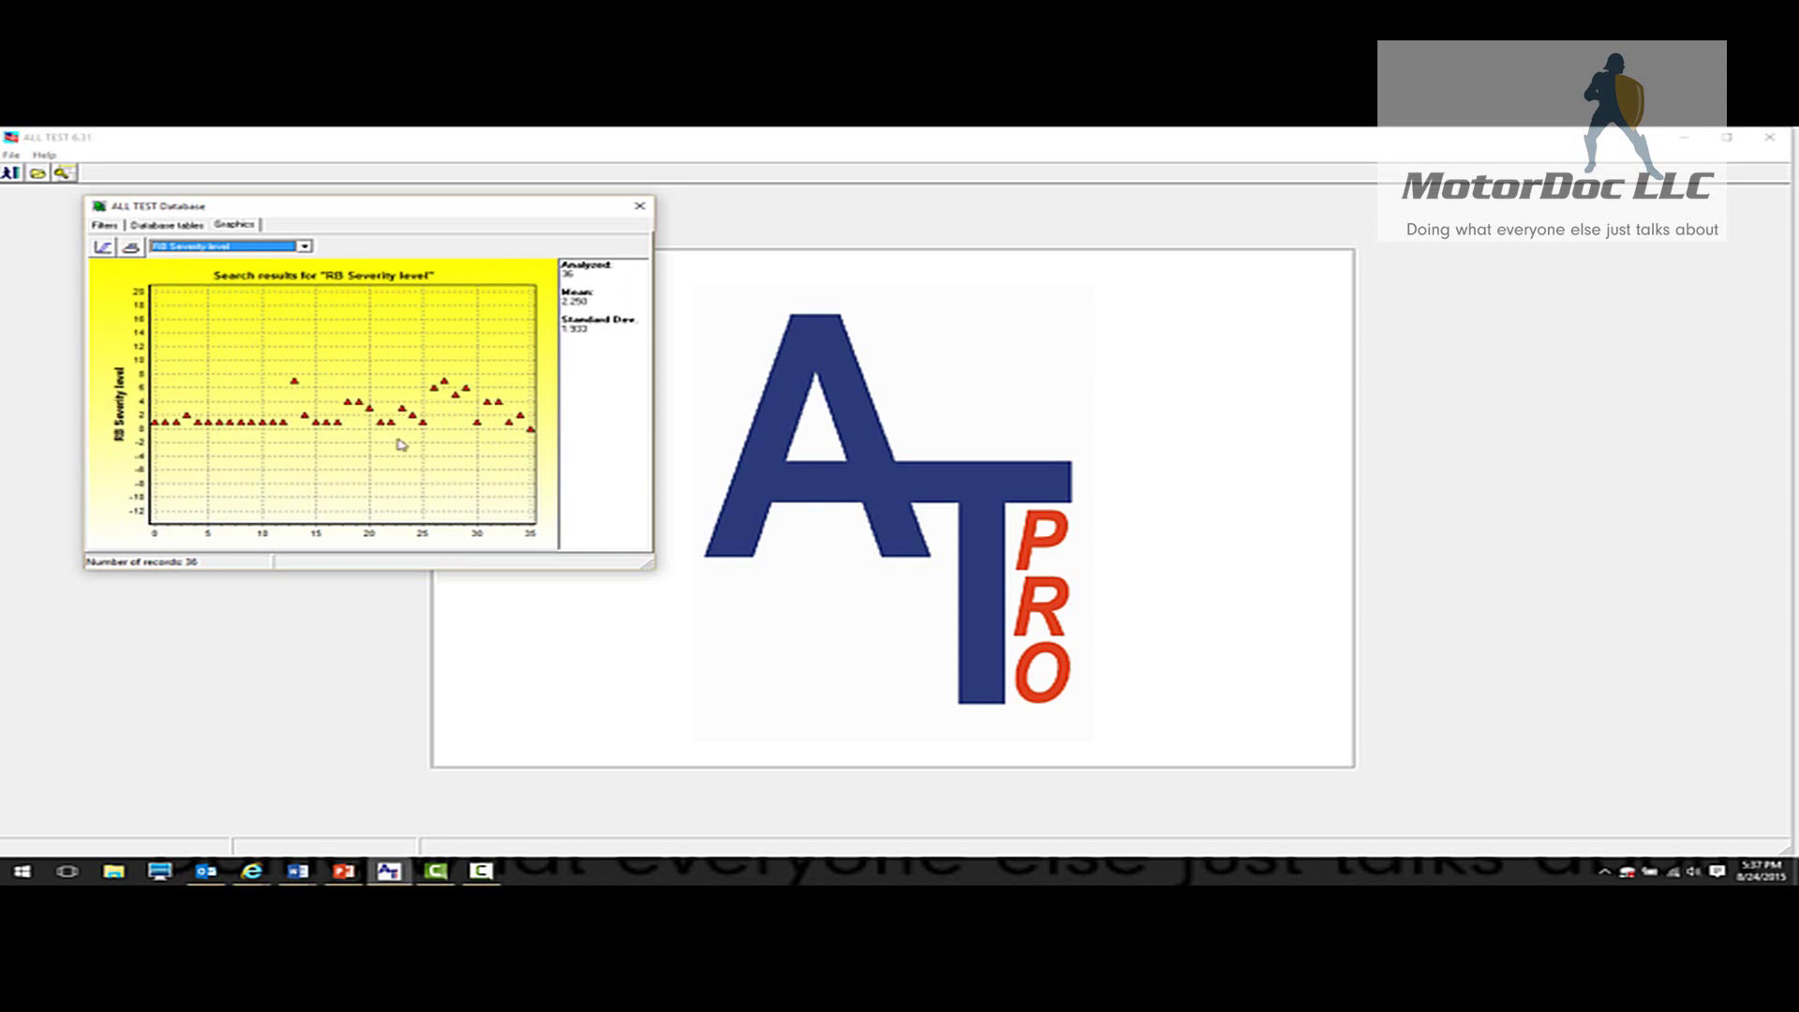
left_click(305, 247)
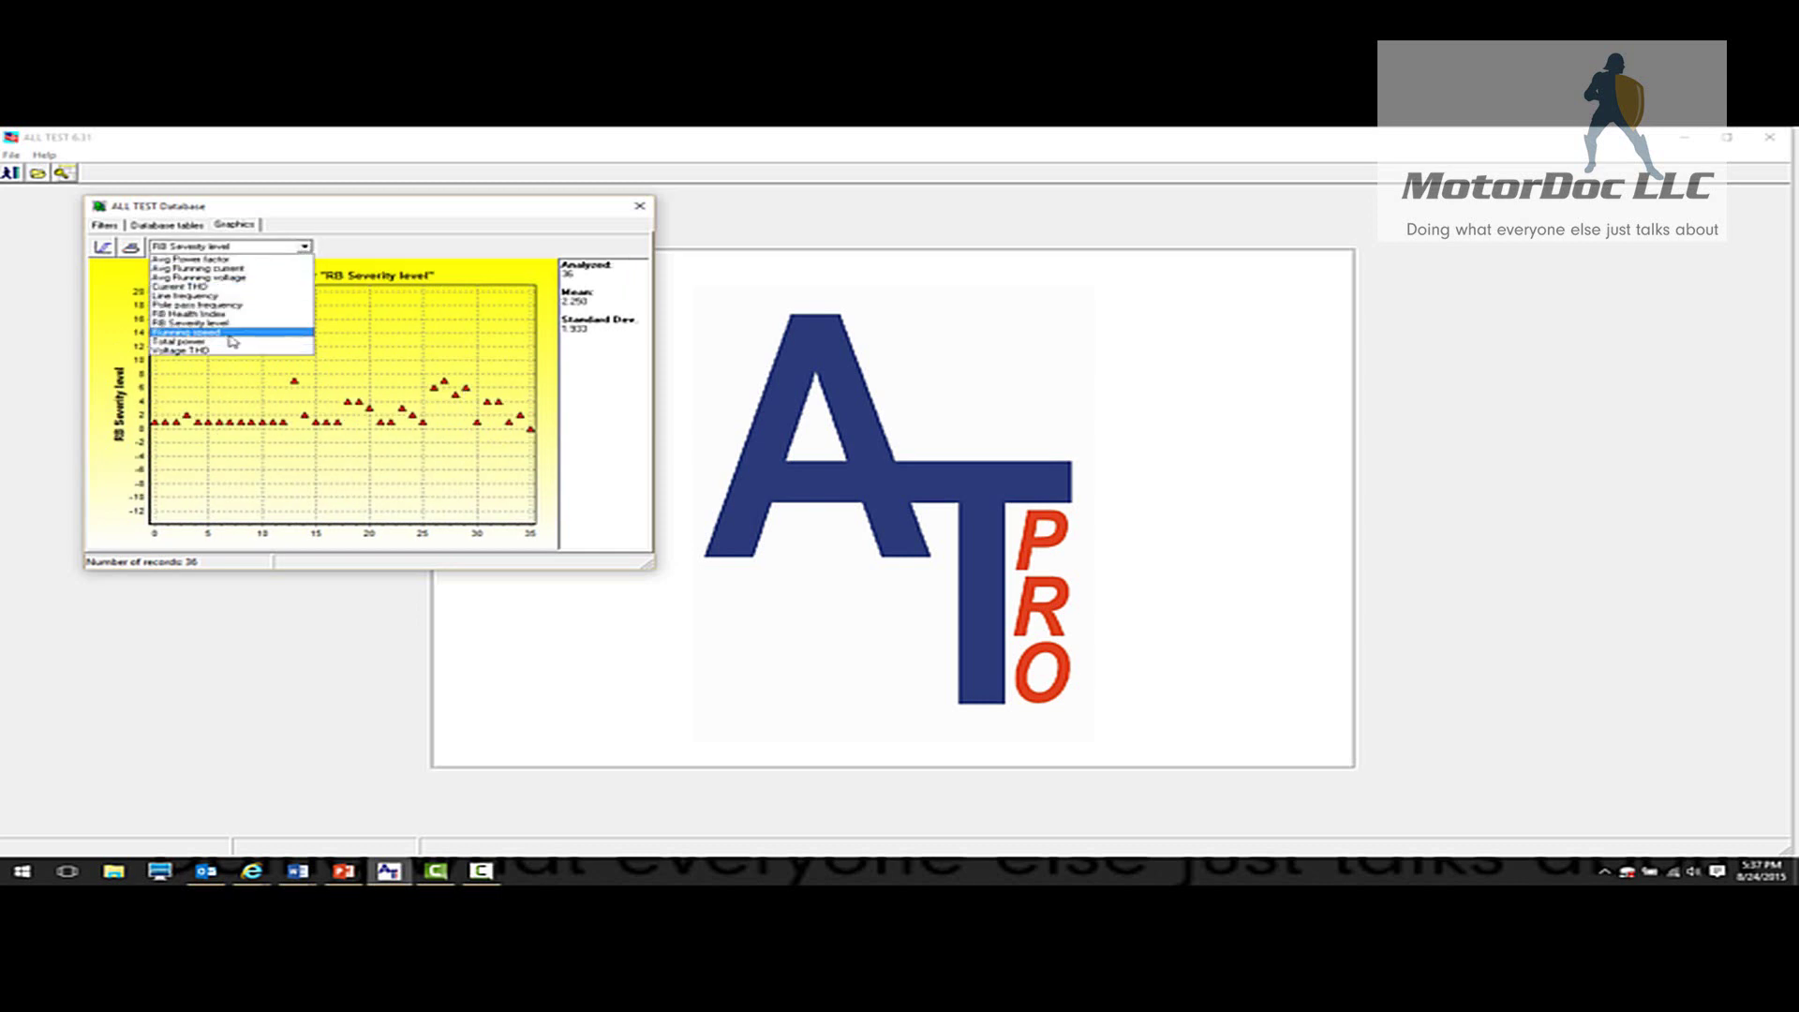
left_click(236, 342)
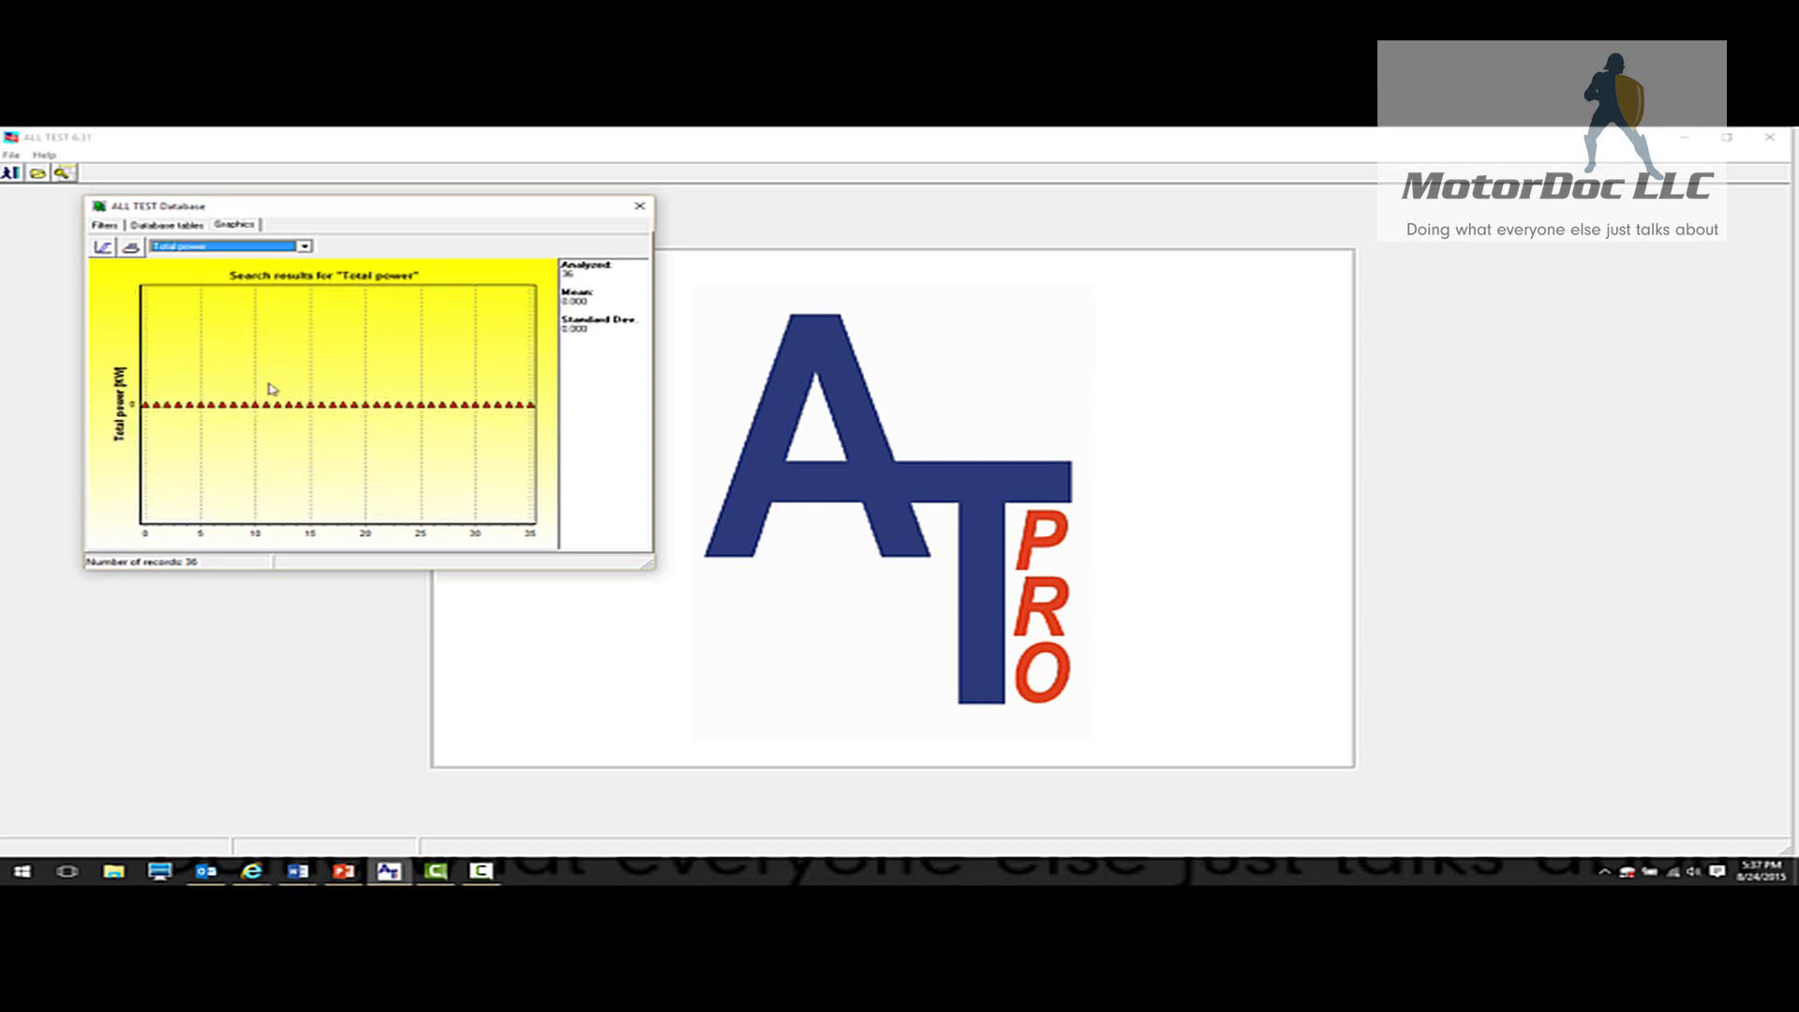
left_click(305, 248)
left_click(267, 351)
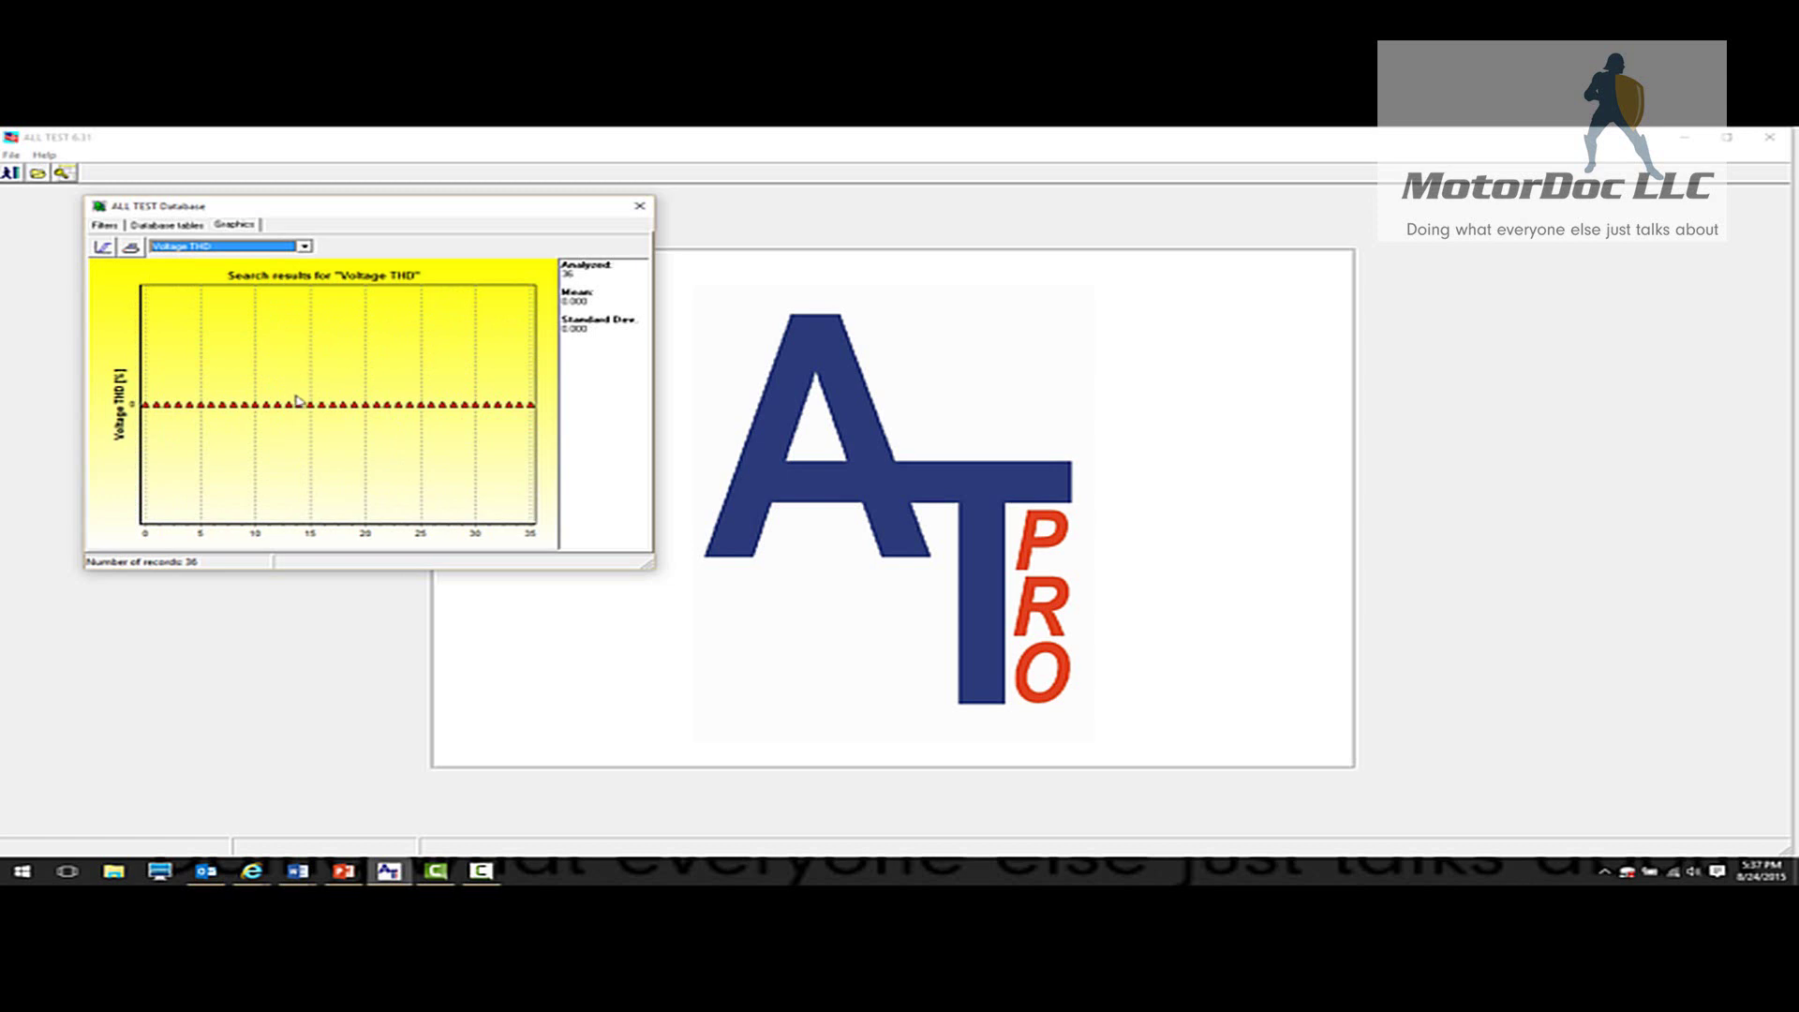
left_click(305, 247)
left_click(243, 266)
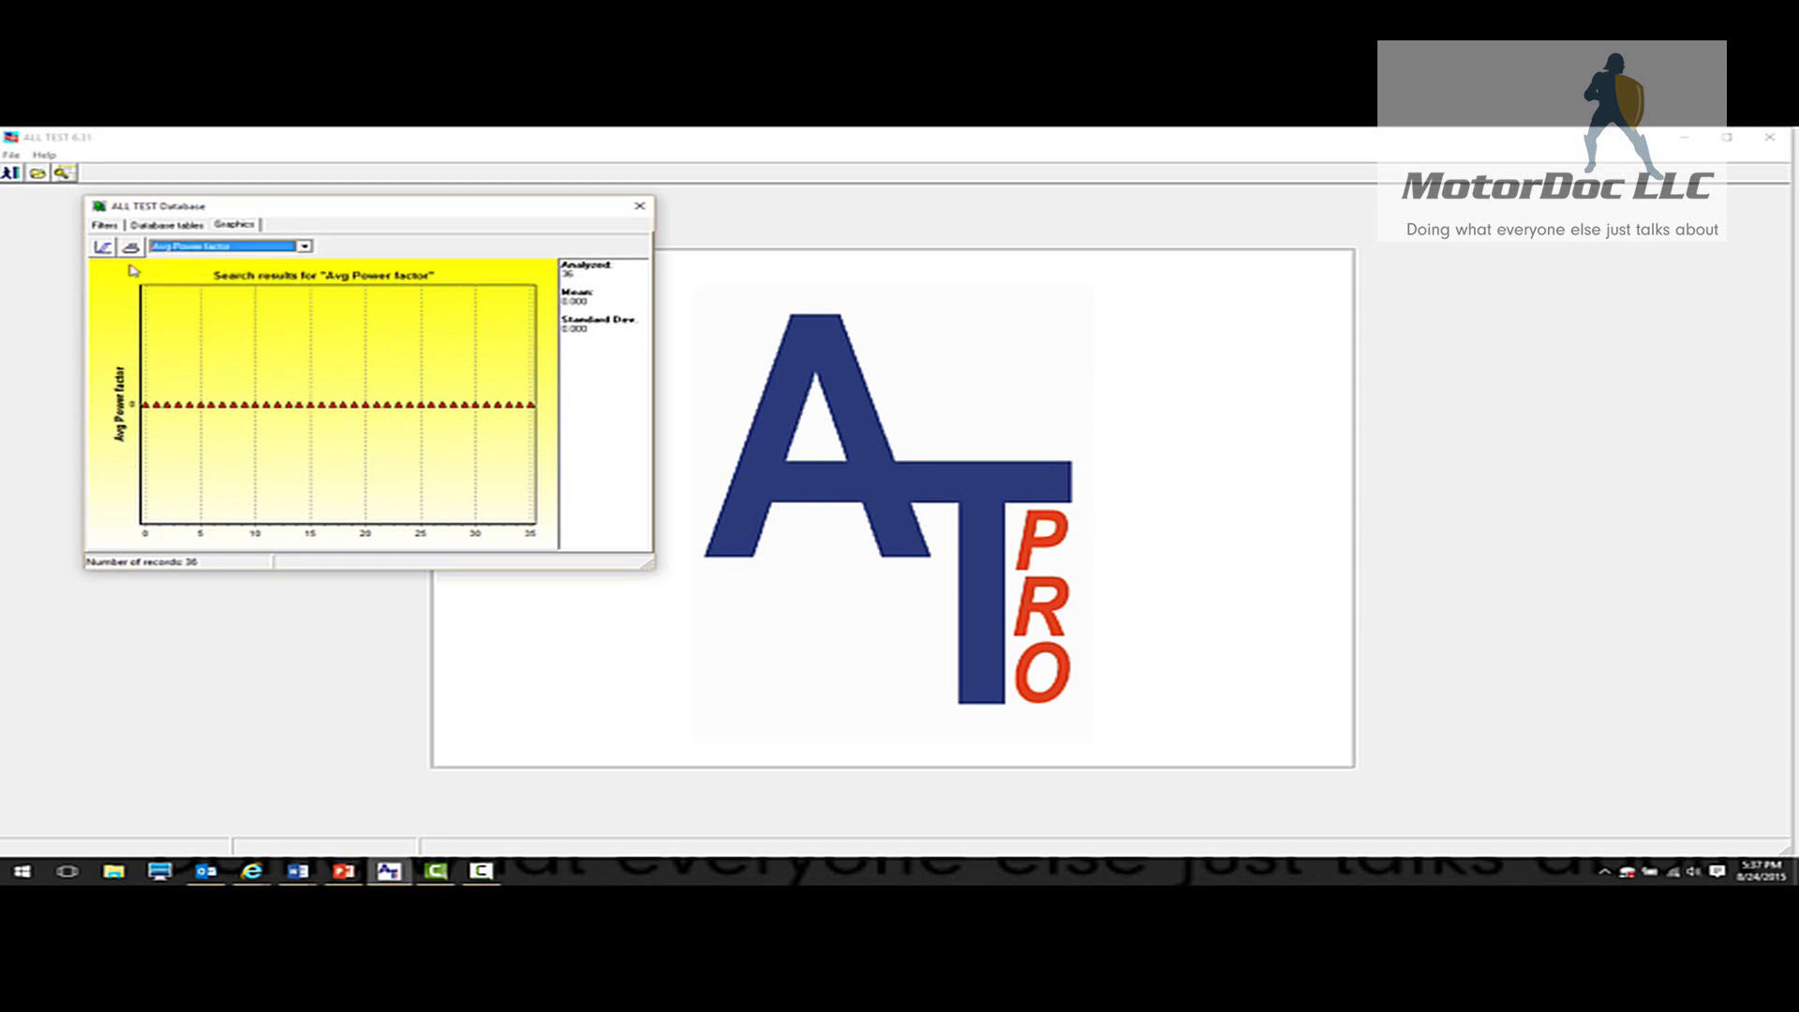
left_click(104, 248)
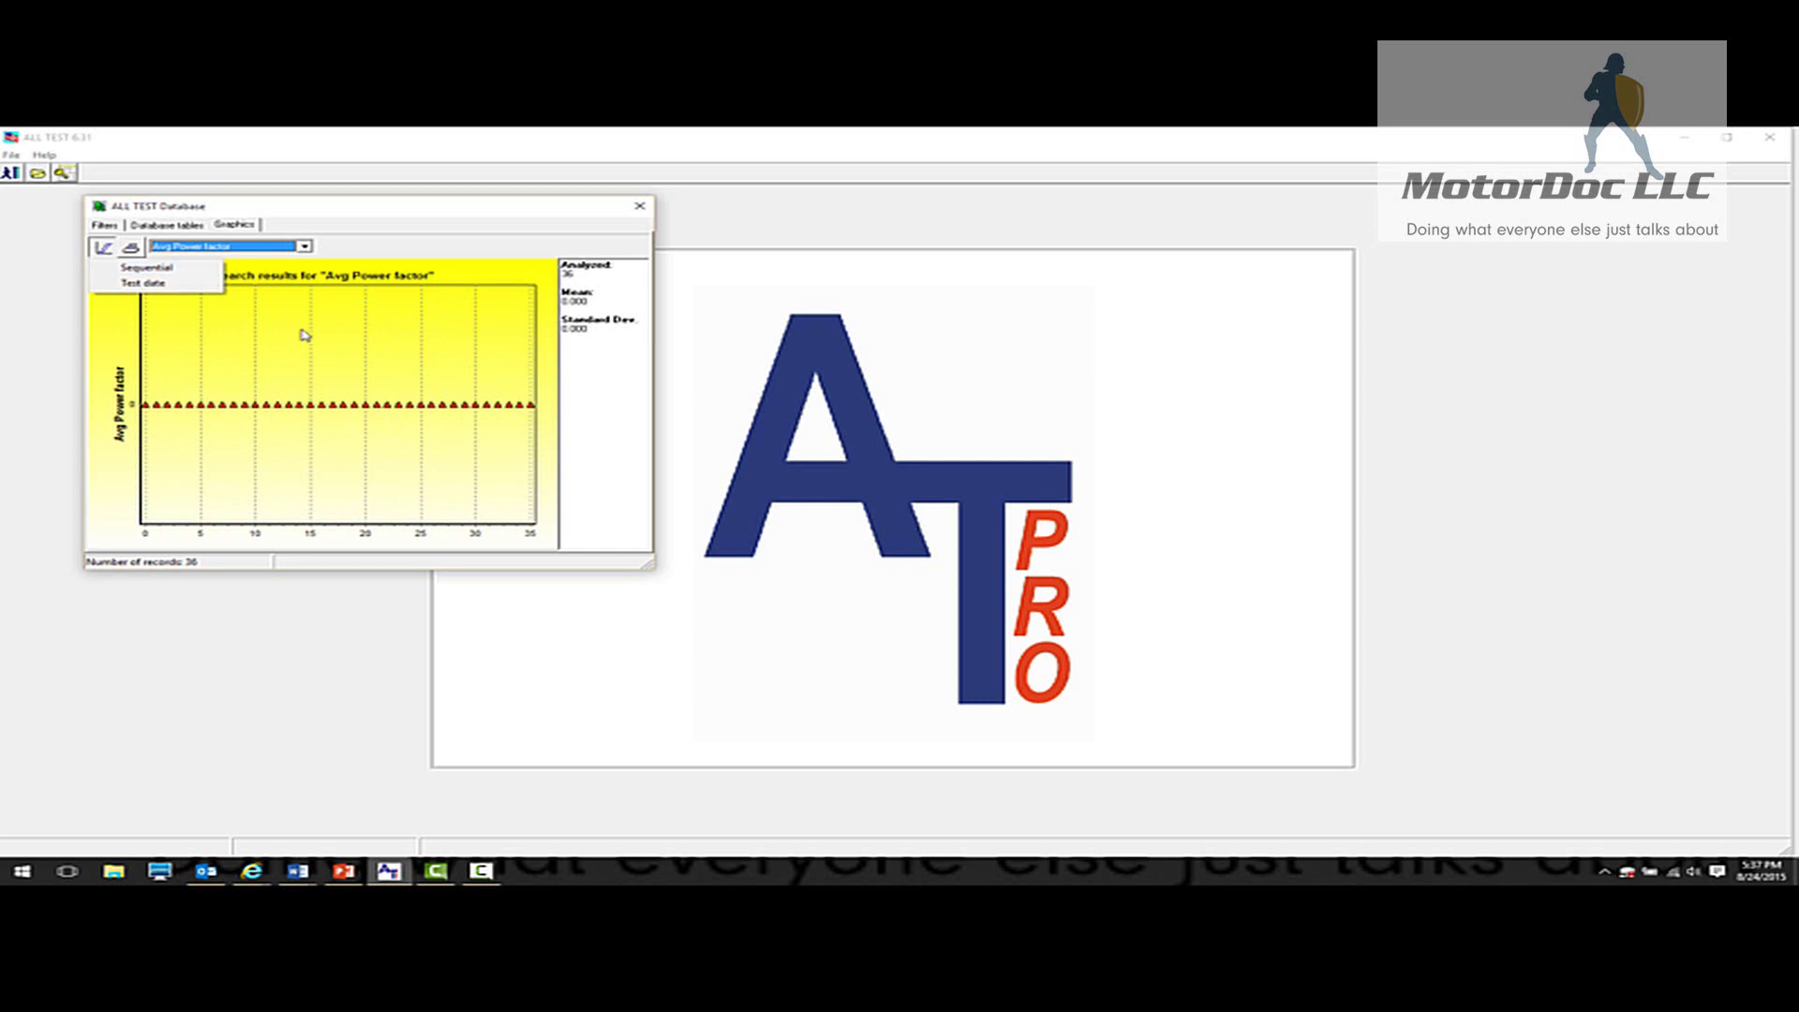
Plot Avg Running current against test date, giving mean 110.460 and standard deviation 51.893
left_click(173, 289)
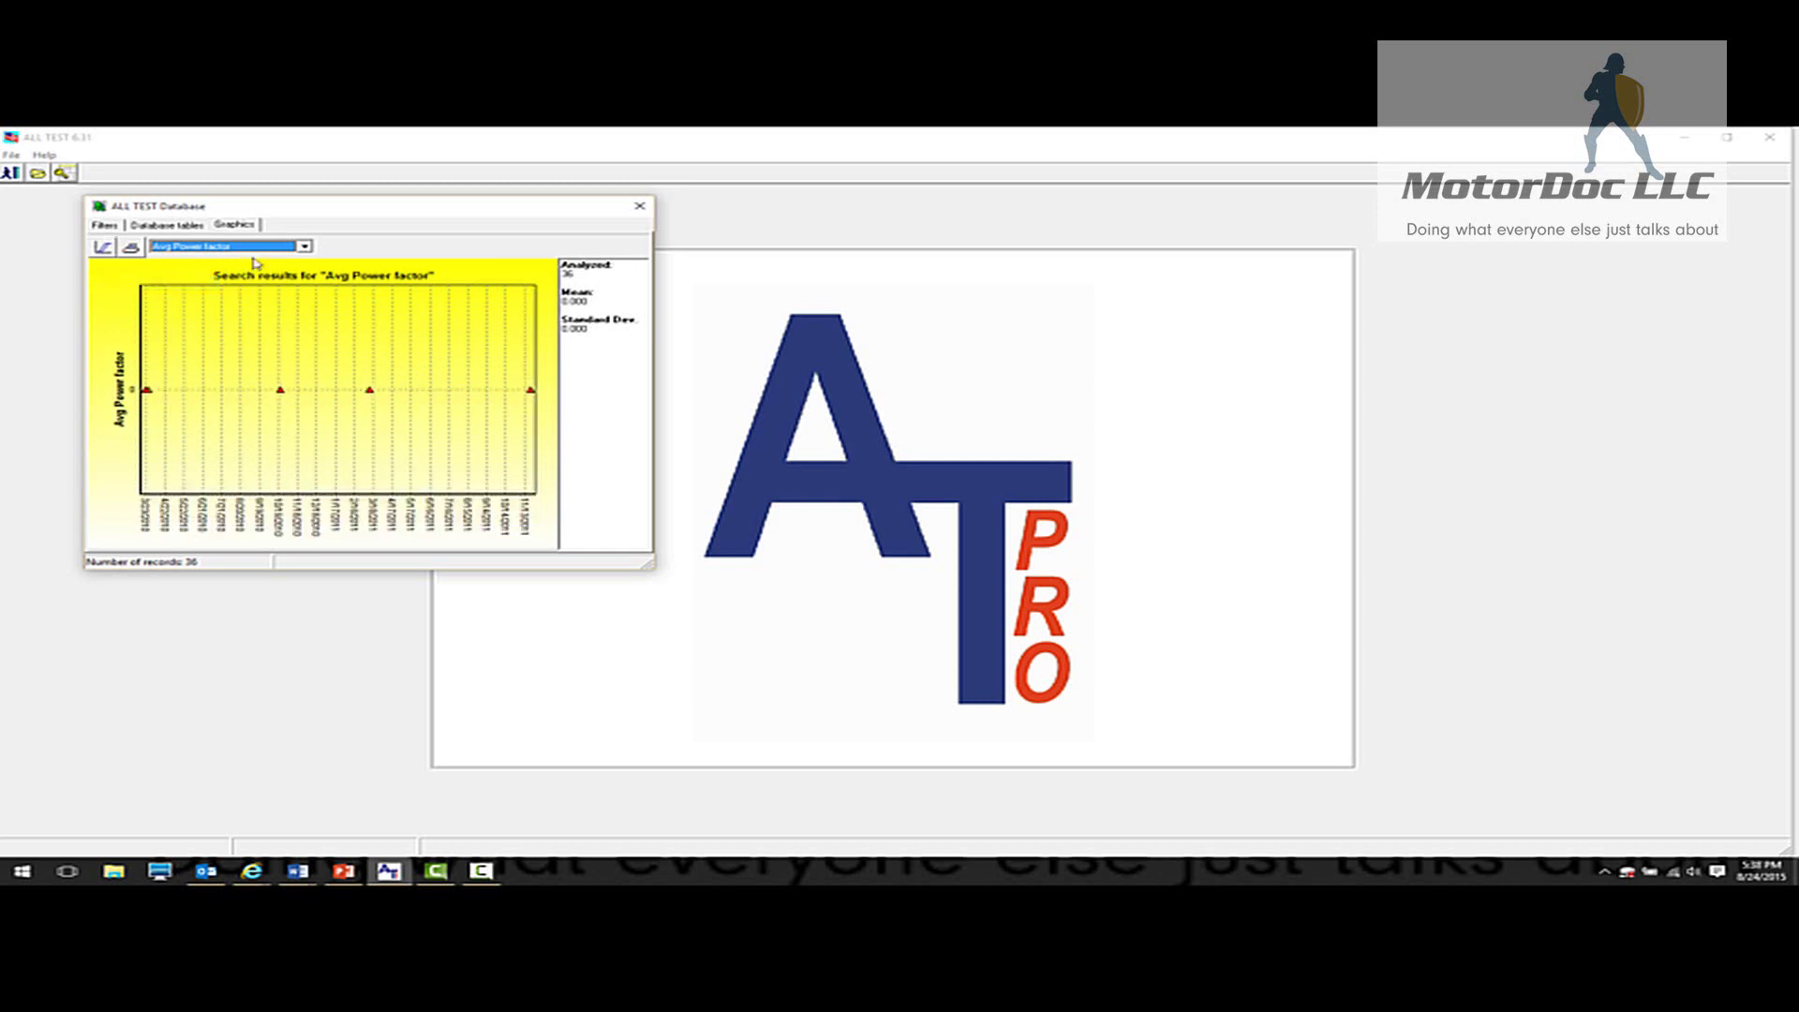
left_click(303, 247)
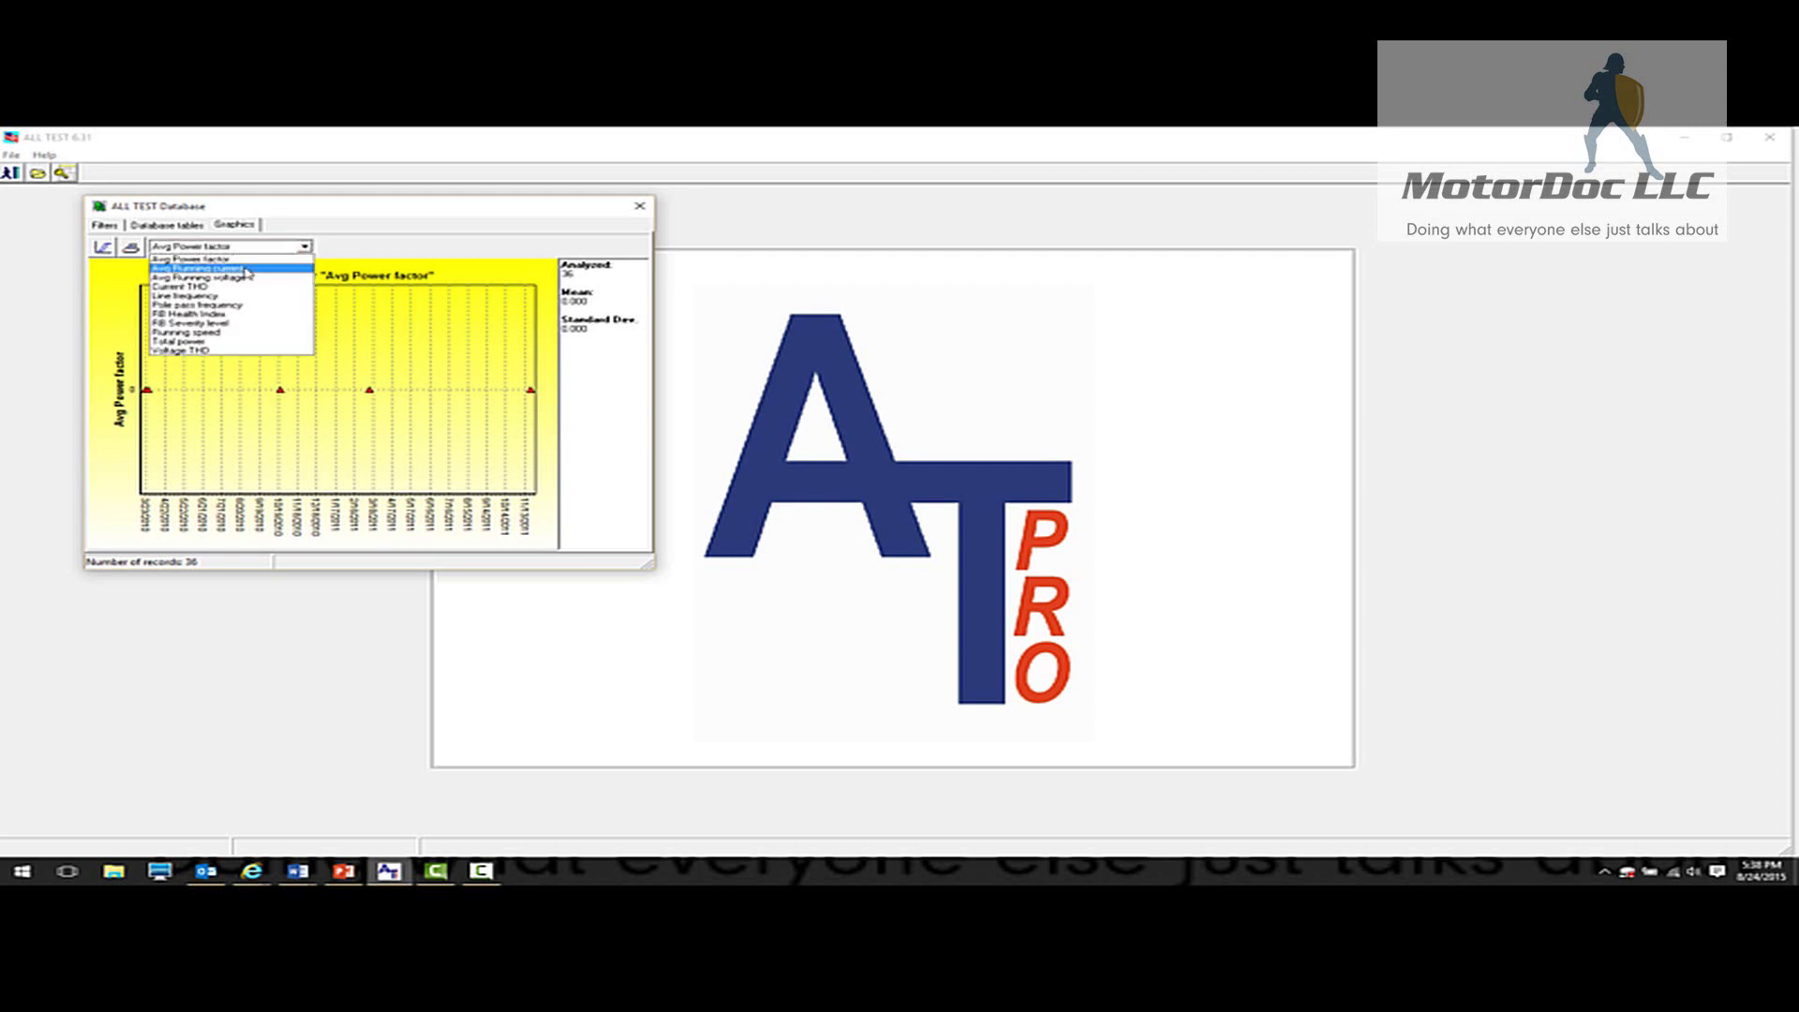
left_click(246, 270)
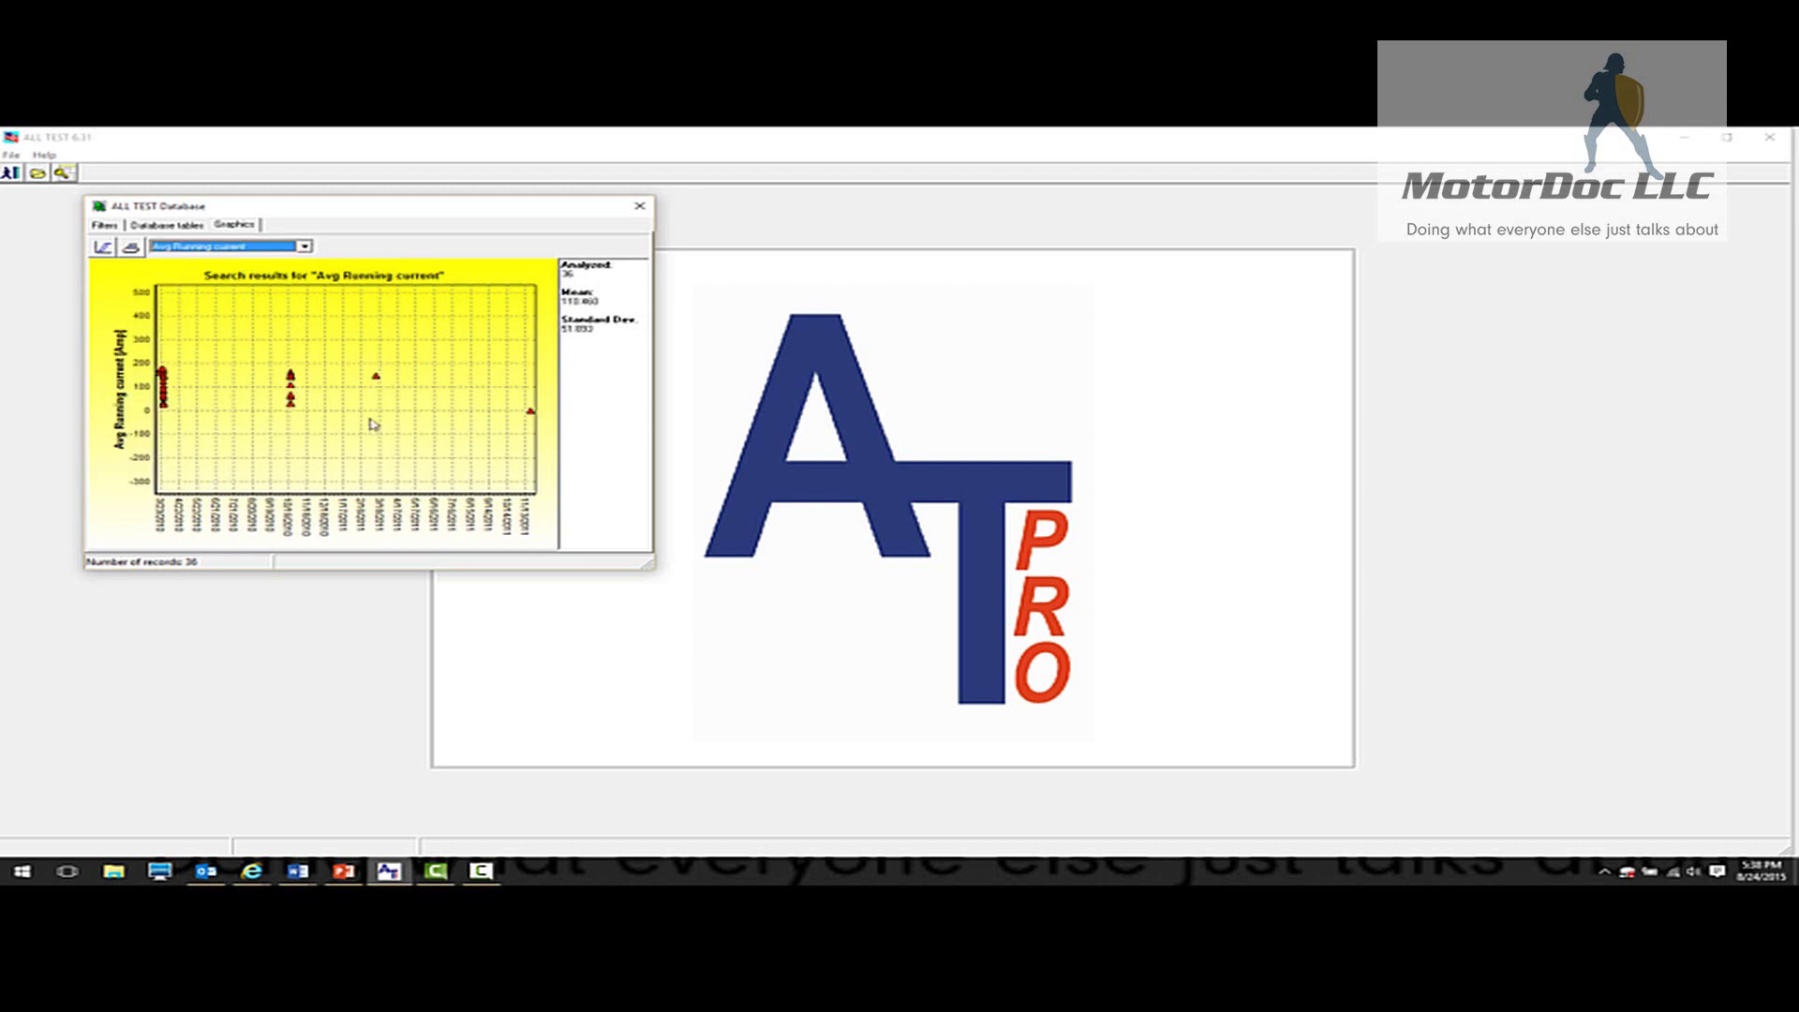